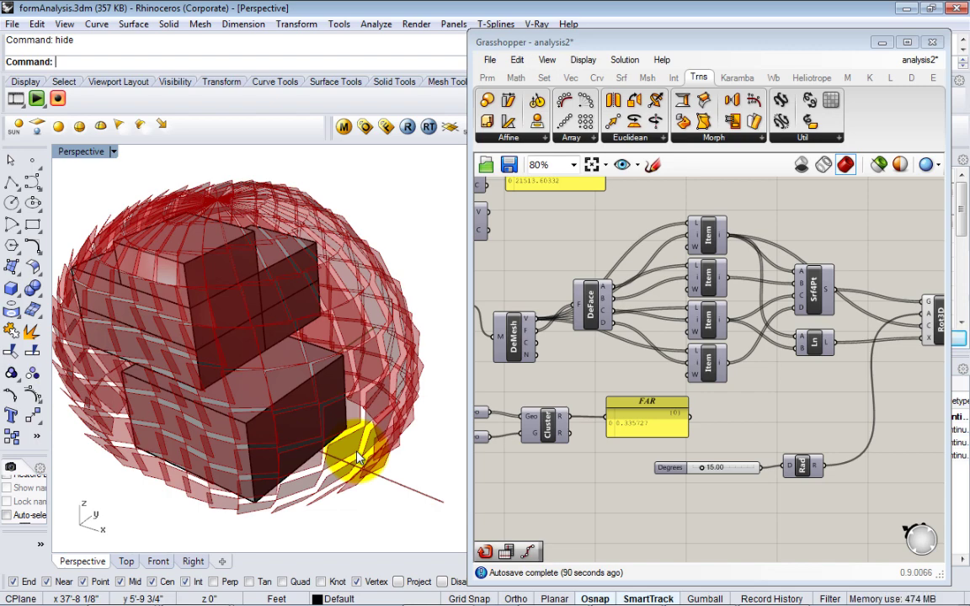
Step: Add a Text Tag 3D component to the canvas beside the Rotate 3D component
right_drag(311, 257, 361, 334)
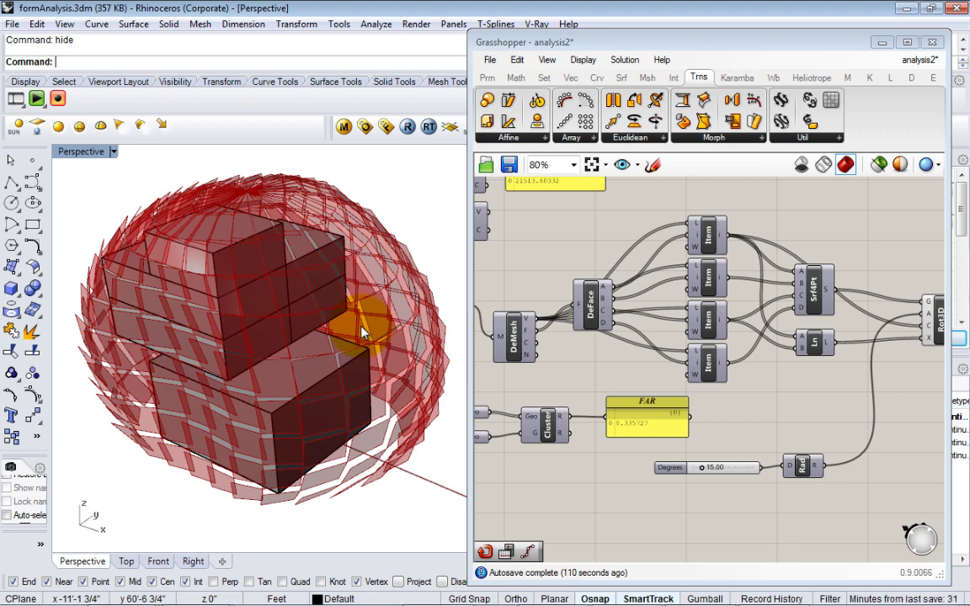
right_drag(598, 469, 607, 459)
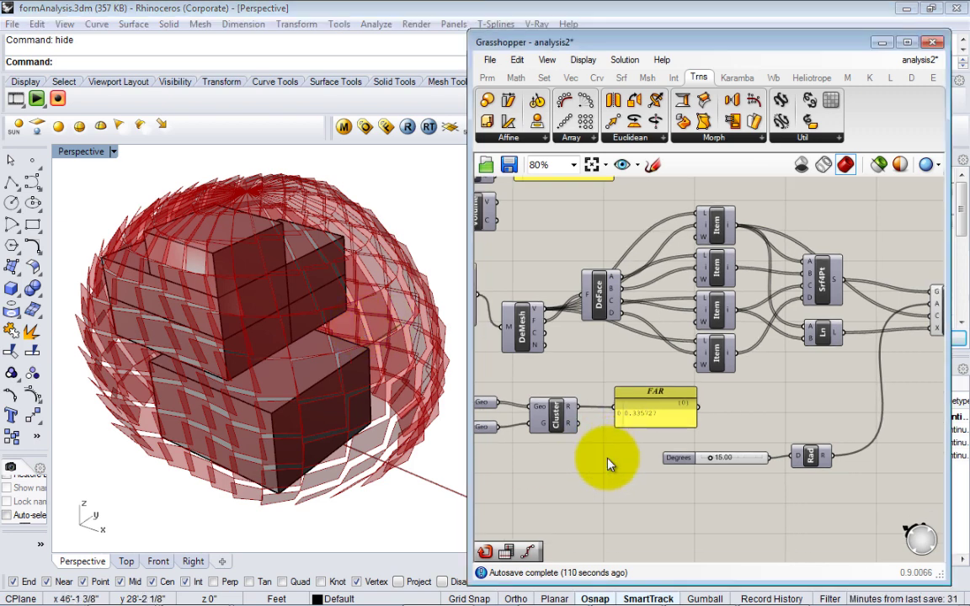
right_drag(768, 450, 675, 436)
scroll(674, 444, down, 2)
click(703, 339)
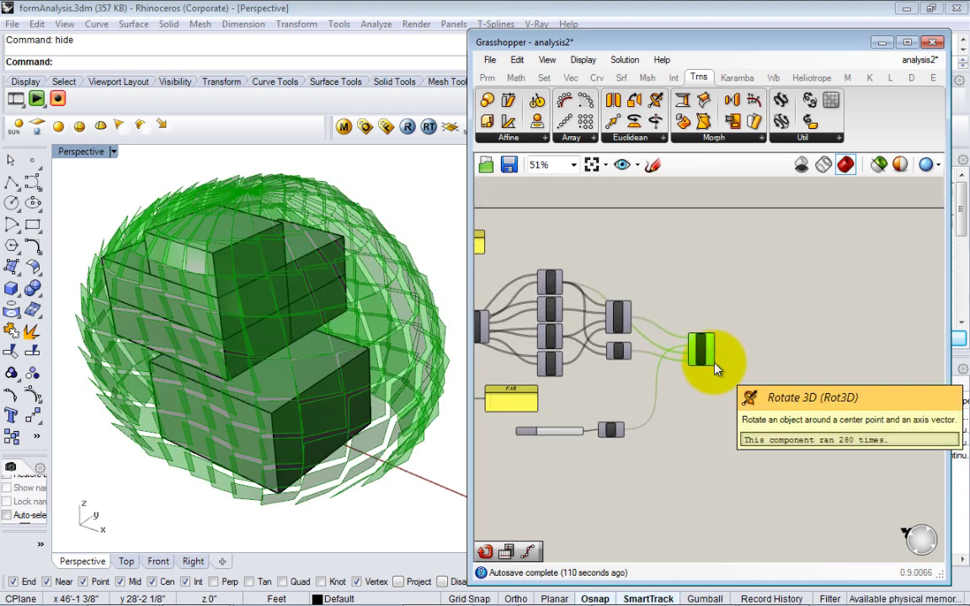
scroll(714, 367, up, 3)
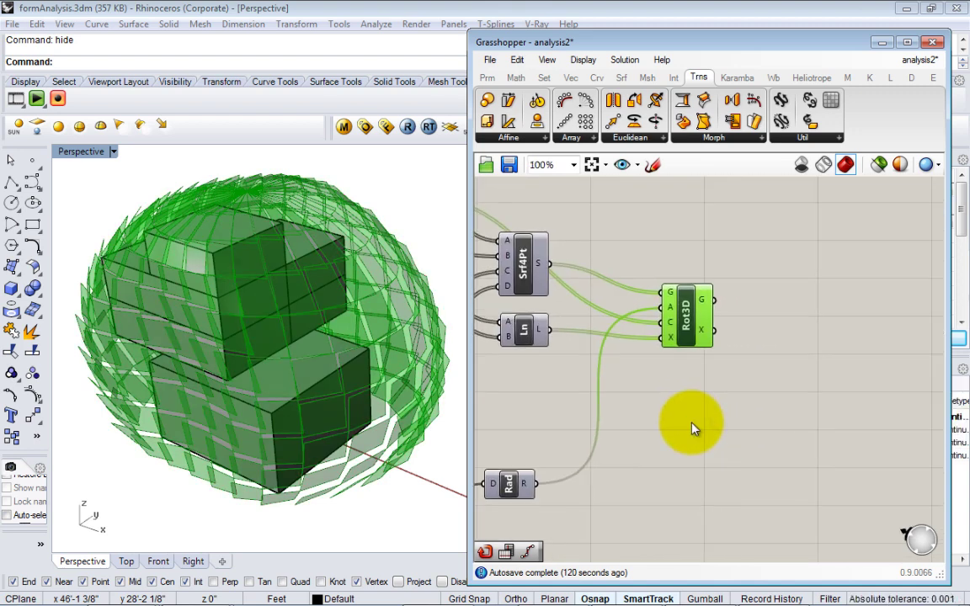
right_drag(676, 391, 671, 432)
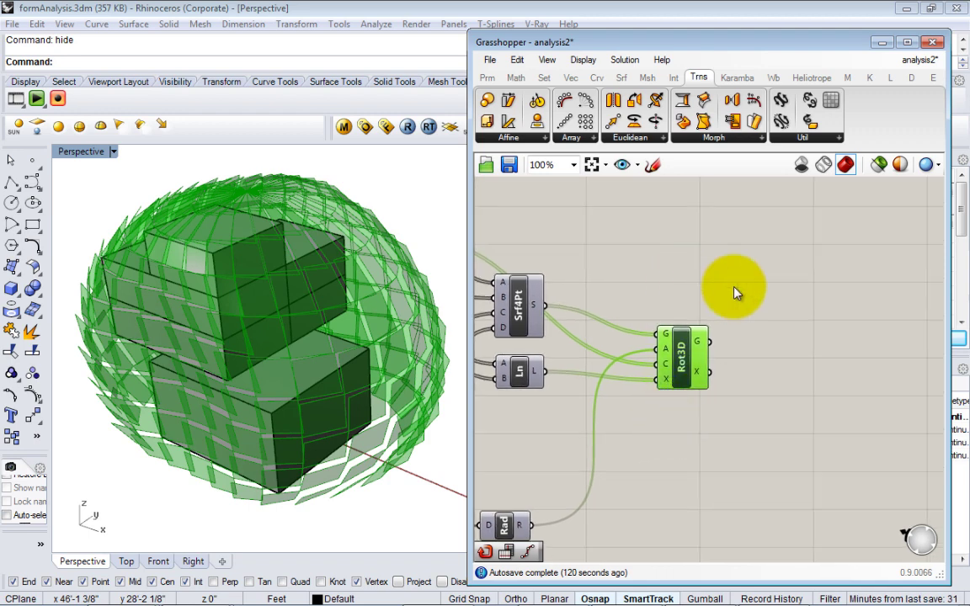
double_click(763, 304)
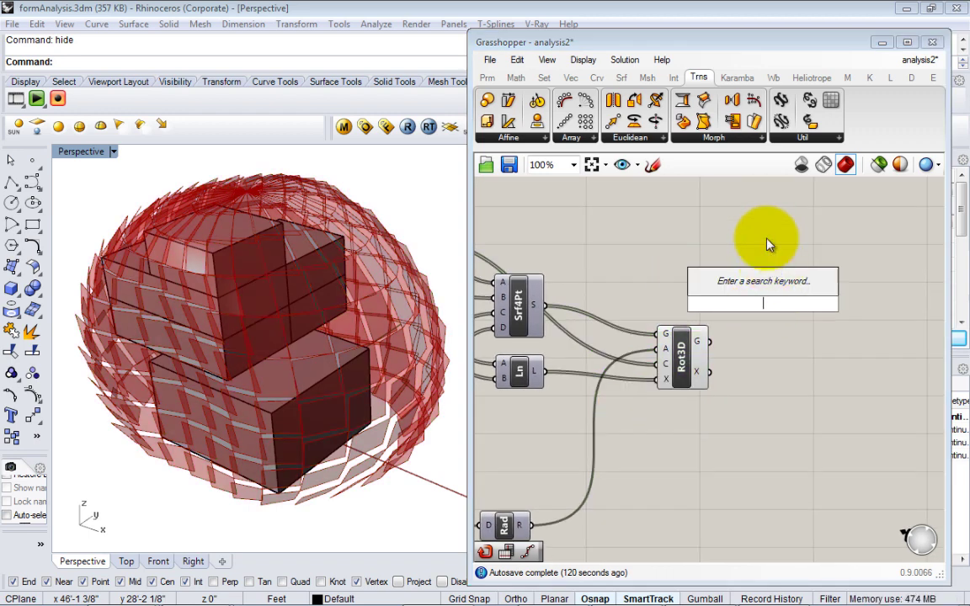
text(tag)
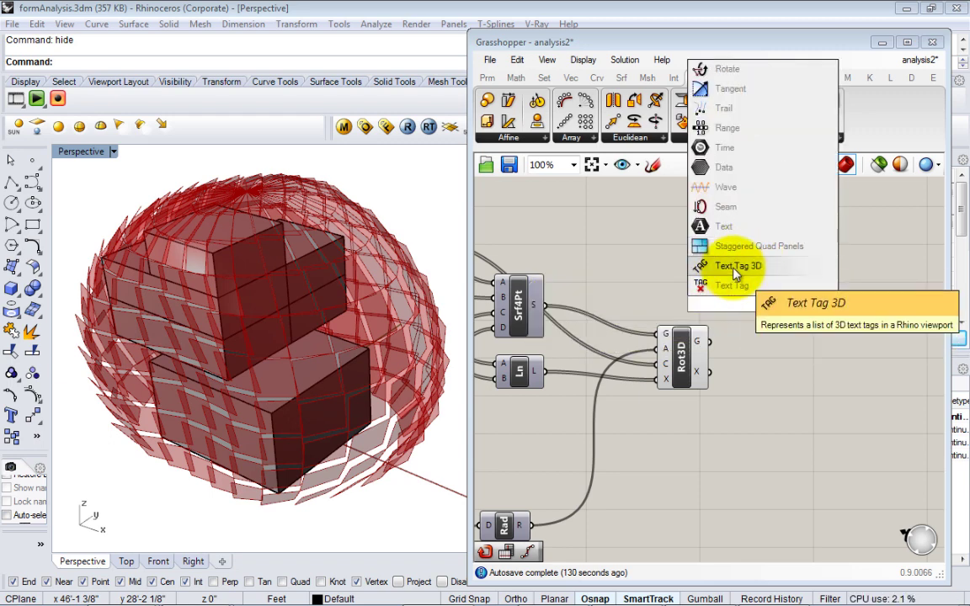
click(735, 267)
drag(779, 329, 810, 337)
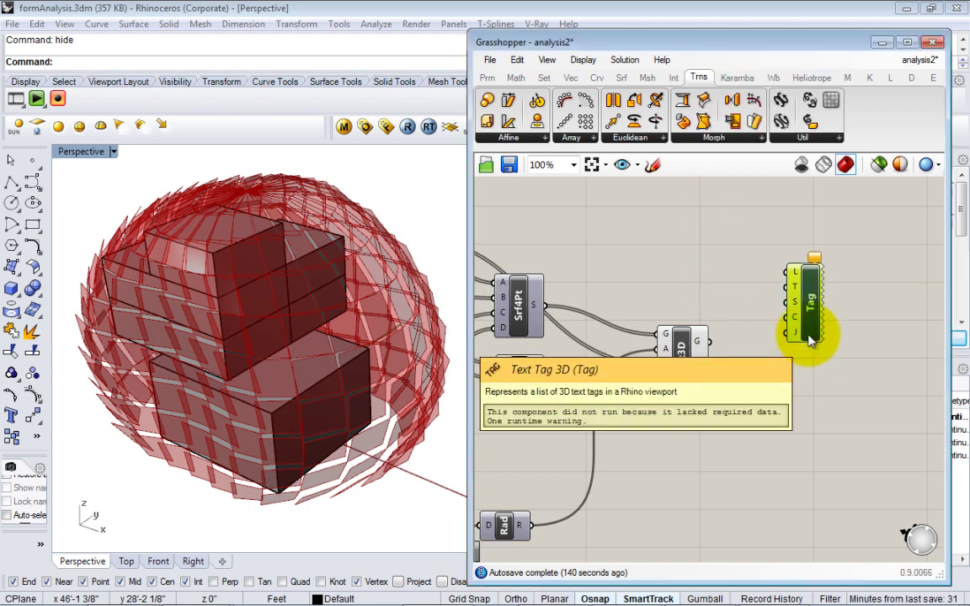
drag(803, 312, 783, 347)
Step: Move the Text Tag 3D component farther away from Rotate 3D to leave room for components between them
right_drag(728, 352, 704, 364)
click(704, 364)
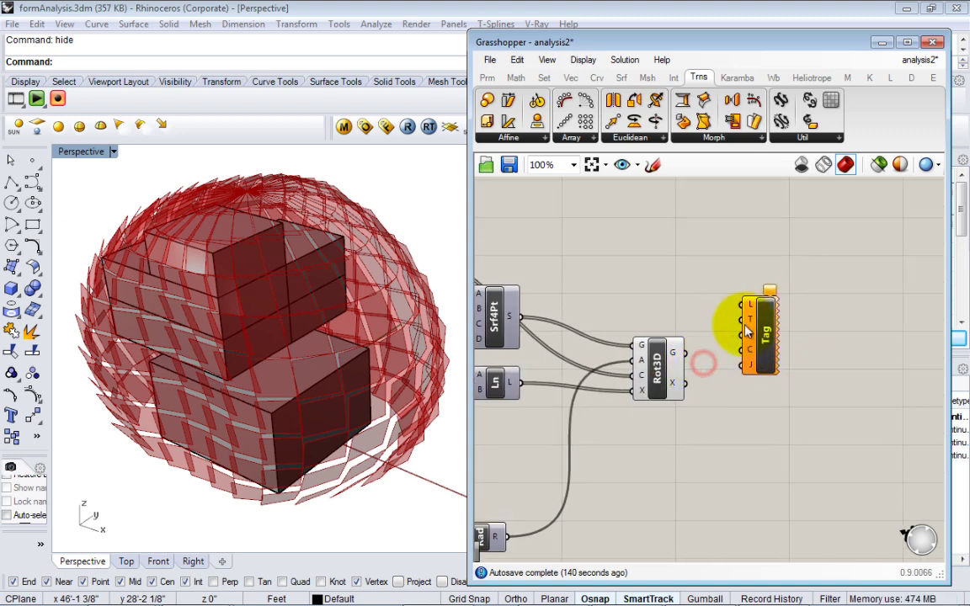
drag(769, 333, 911, 325)
right_drag(879, 325, 822, 334)
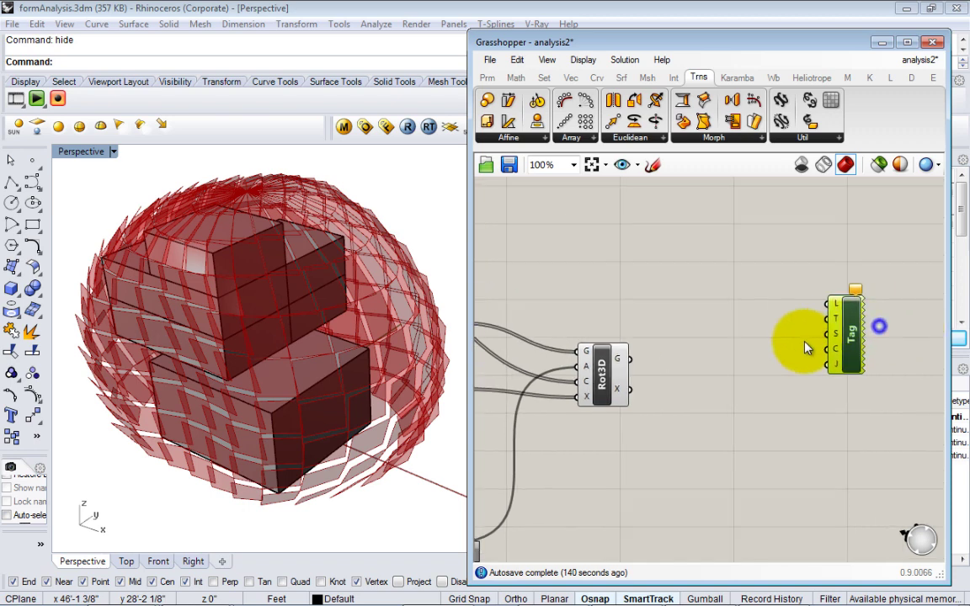
drag(856, 365, 876, 360)
right_drag(777, 398, 760, 411)
drag(857, 364, 845, 351)
right_drag(754, 380, 761, 405)
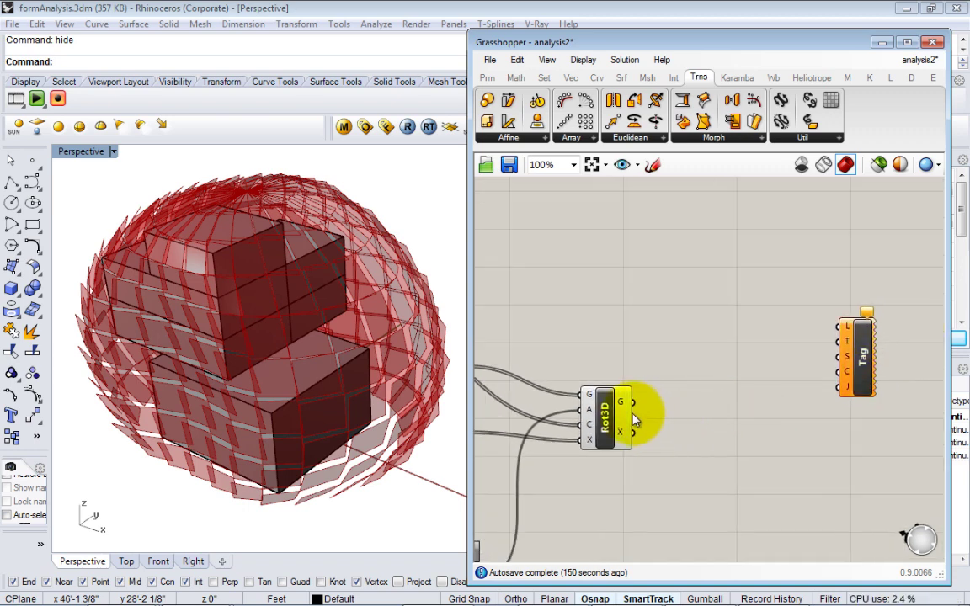
Step: Add an Area component after Rotate 3D and feed the rotated geometry (G) into its geometry input
right_drag(634, 427, 675, 419)
double_click(691, 426)
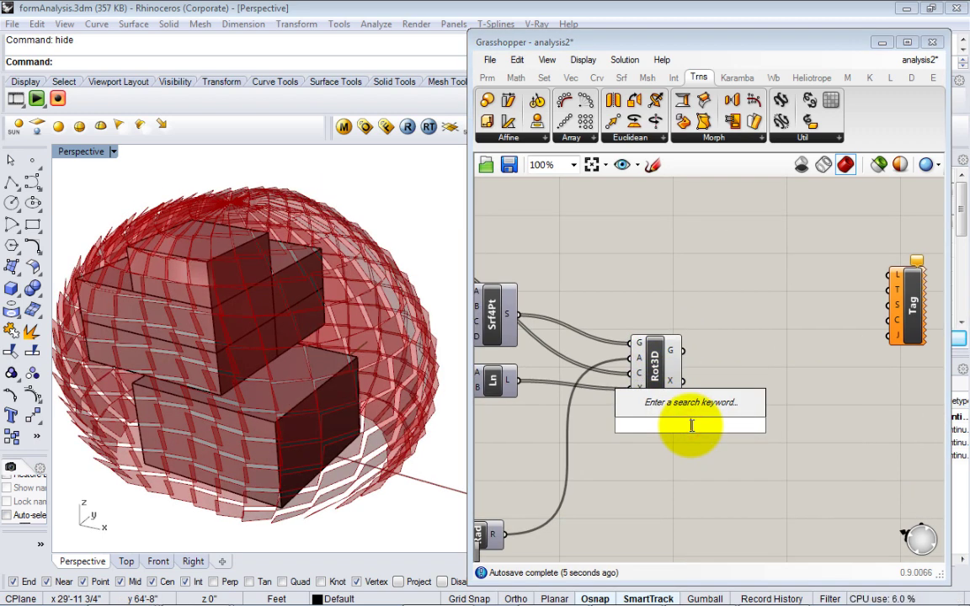
text(AREA)
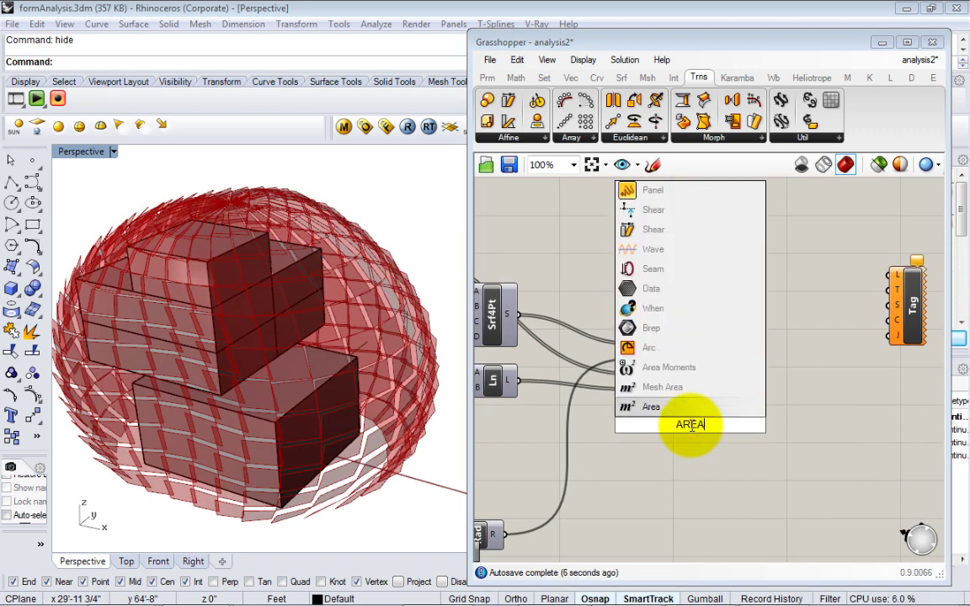
click(677, 404)
right_drag(684, 443, 677, 474)
drag(686, 467, 733, 405)
drag(676, 380, 733, 387)
Step: Examine the area centroid points on the rotated panels by highlighting the Area component's preview in the Perspective view
click(690, 314)
scroll(353, 411, up, 3)
mouse_move(353, 411)
right_down()
mouse_move(337, 430)
mouse_move(346, 428)
right_up()
scroll(346, 425, down, 2)
scroll(350, 427, up, 2)
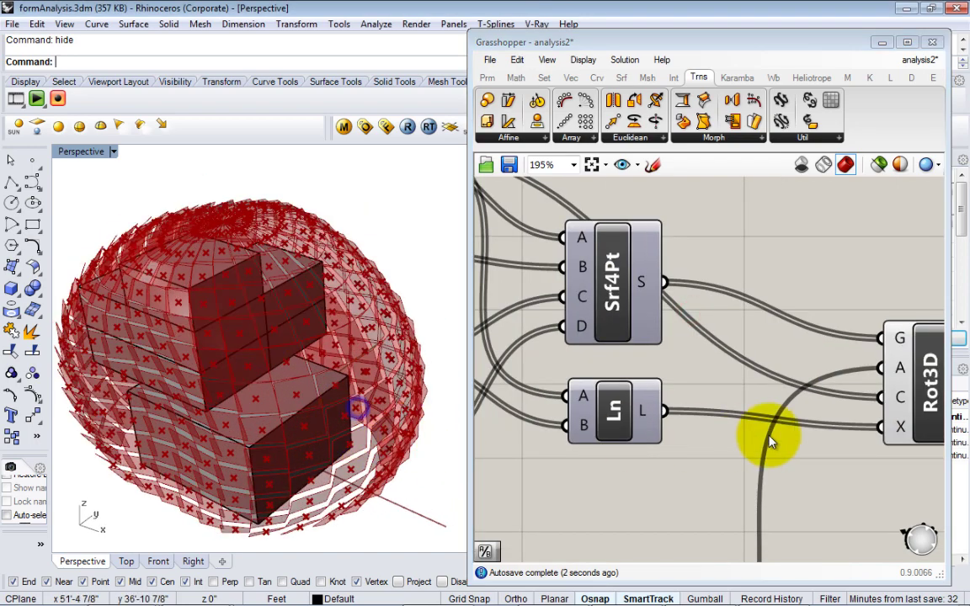
scroll(808, 436, down, 2)
right_drag(808, 435, 581, 425)
scroll(622, 420, up, 1)
click(756, 362)
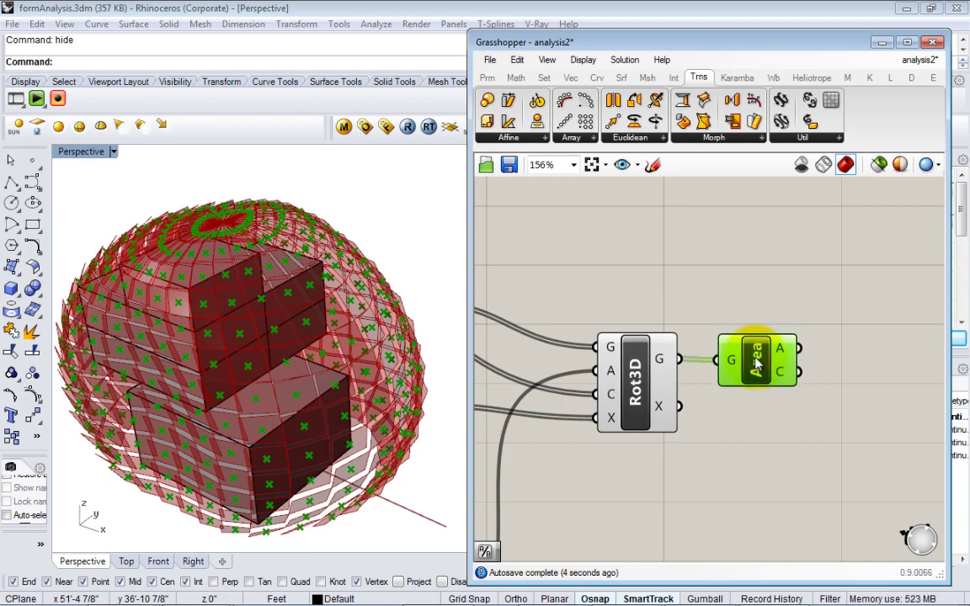
scroll(367, 422, up, 5)
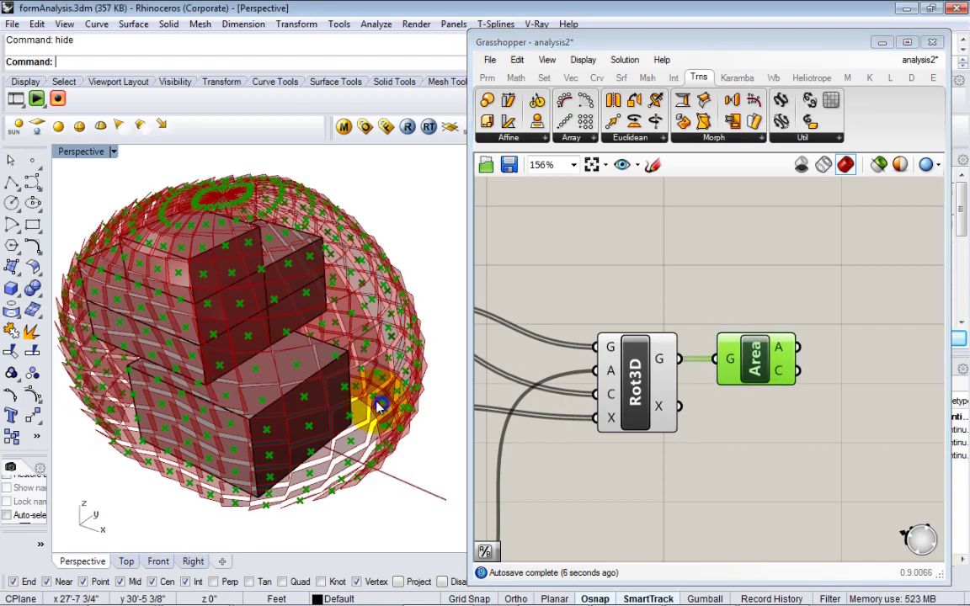
scroll(368, 421, up, 2)
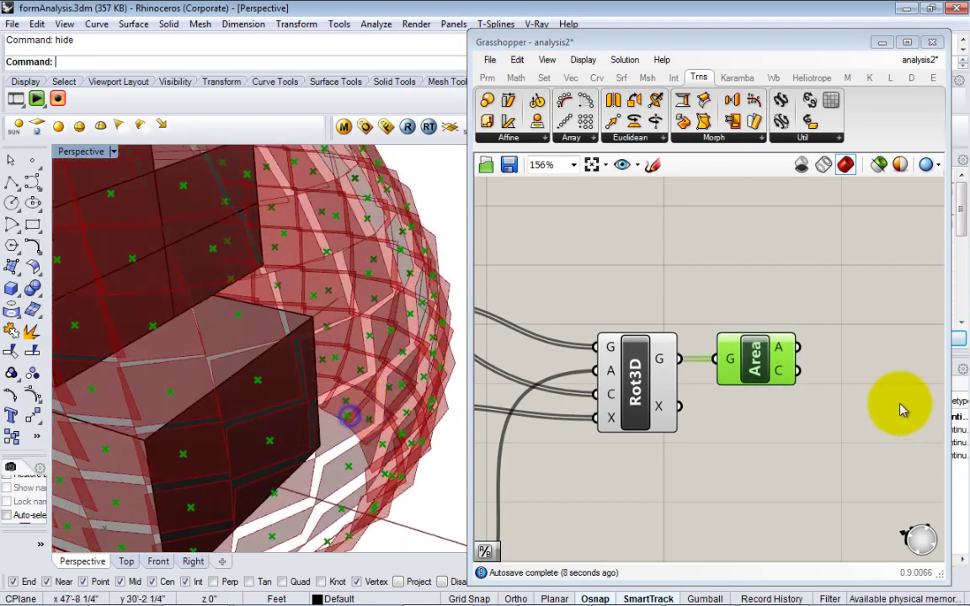
scroll(394, 390, down, 4)
right_drag(344, 404, 347, 433)
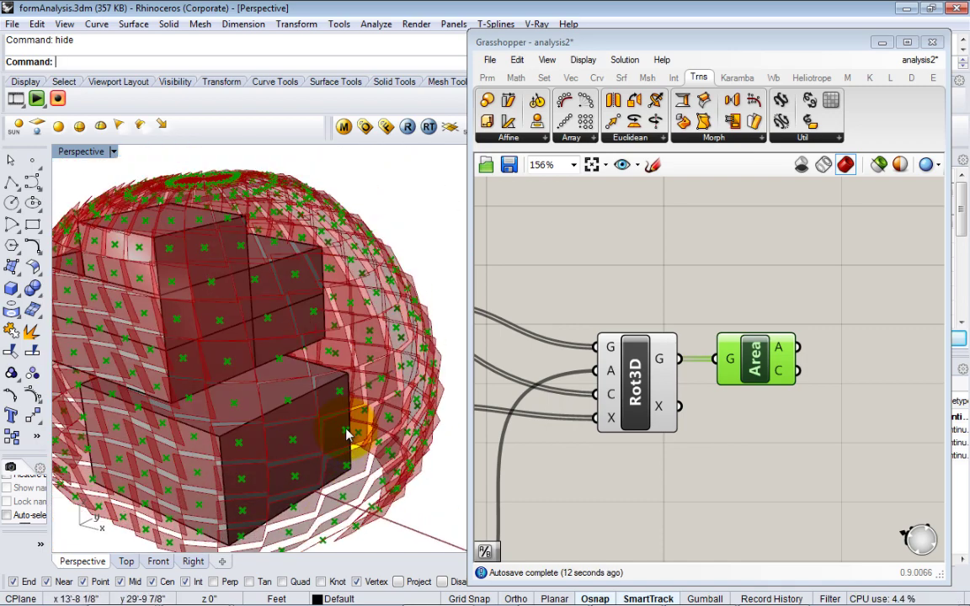
Step: Bring the Text Tag 3D component close to Area and connect Area's centroid output (C) to the tag's Location input (L)
right_drag(789, 467, 759, 467)
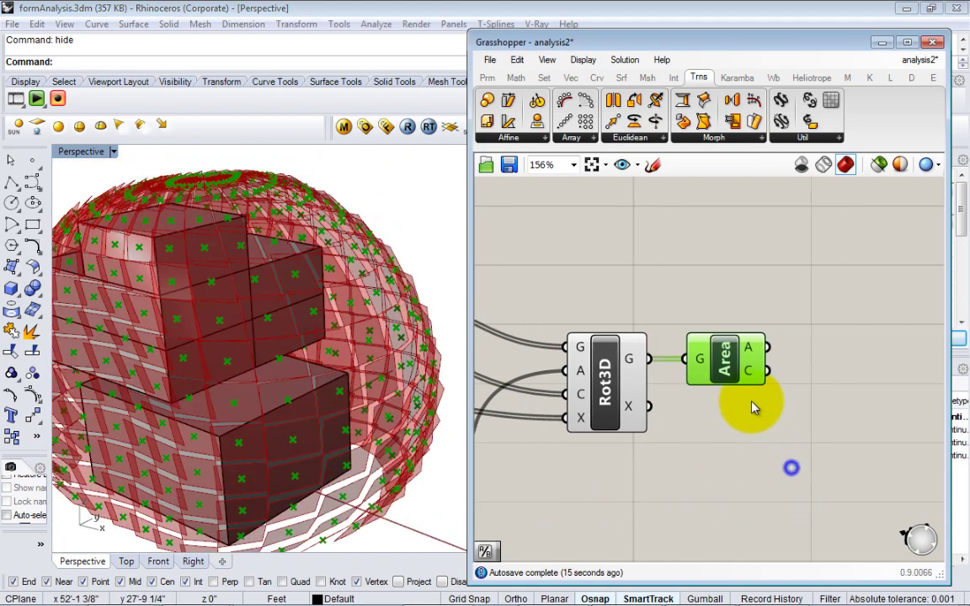
drag(743, 365, 752, 364)
right_drag(772, 403, 669, 408)
click(670, 413)
drag(916, 304, 809, 378)
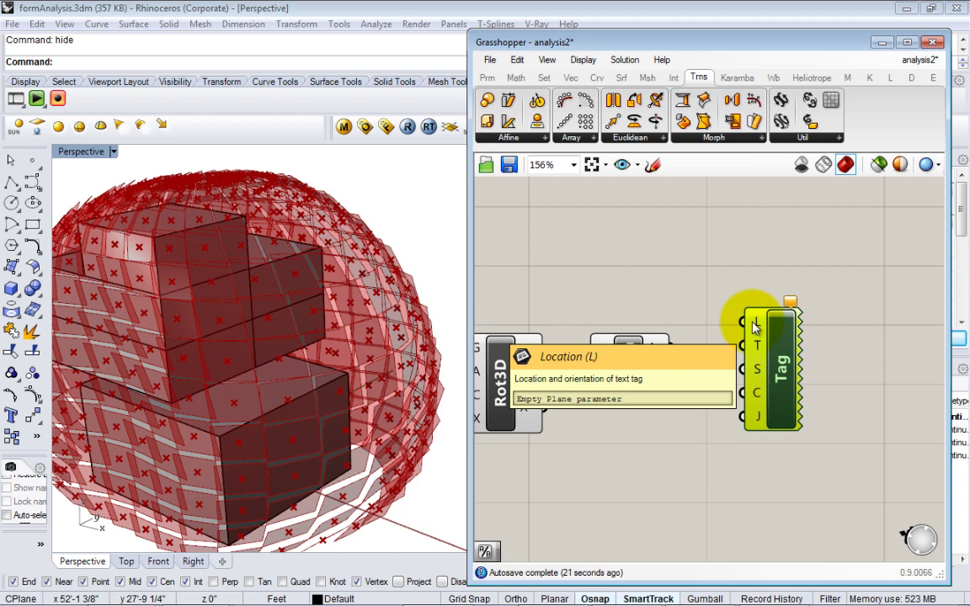
drag(781, 344, 806, 339)
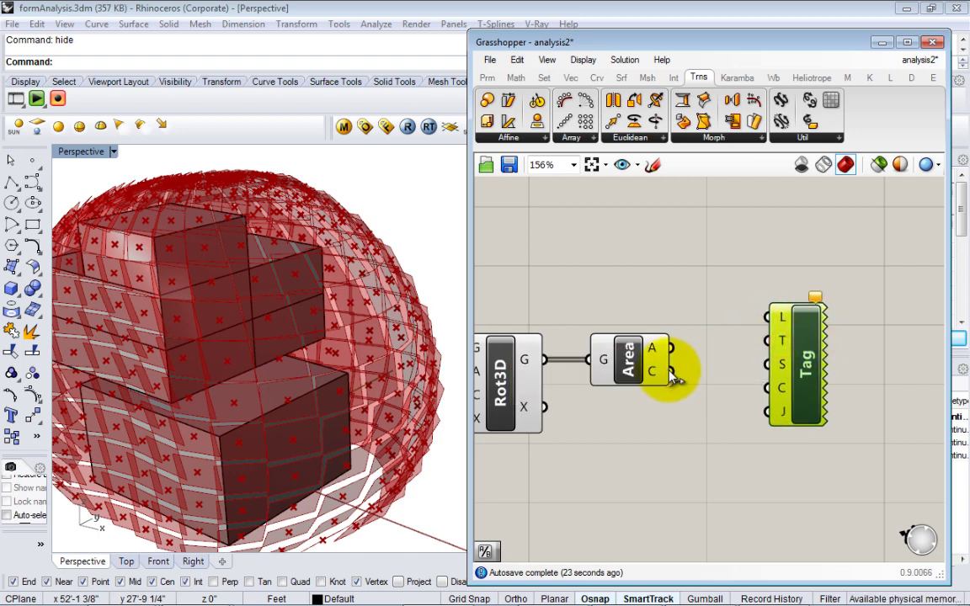
drag(671, 372, 775, 316)
Step: Connect the Area component's area output (A) to the Text input (T) of the Text Tag 3D component
drag(802, 365, 803, 361)
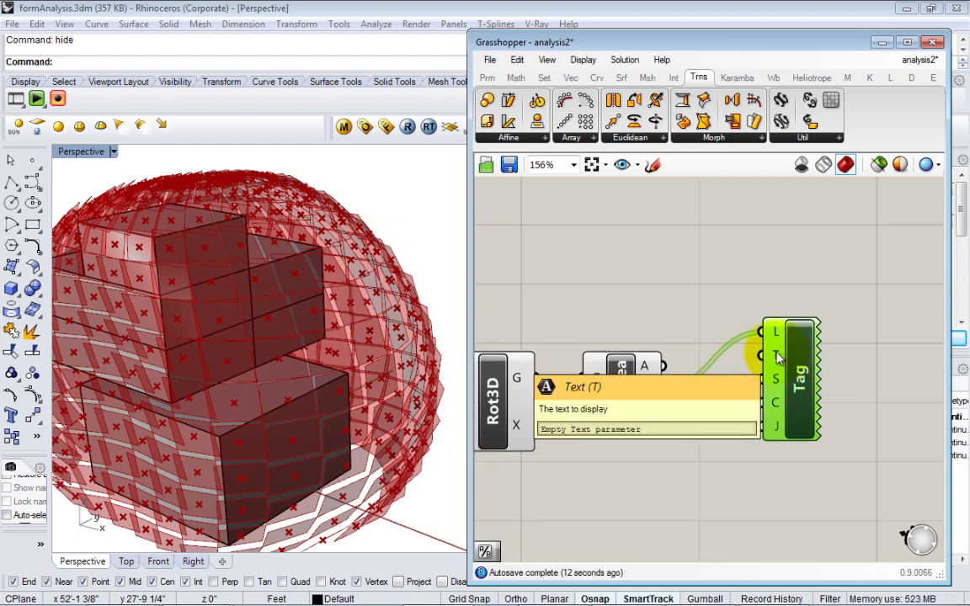
drag(781, 375, 795, 375)
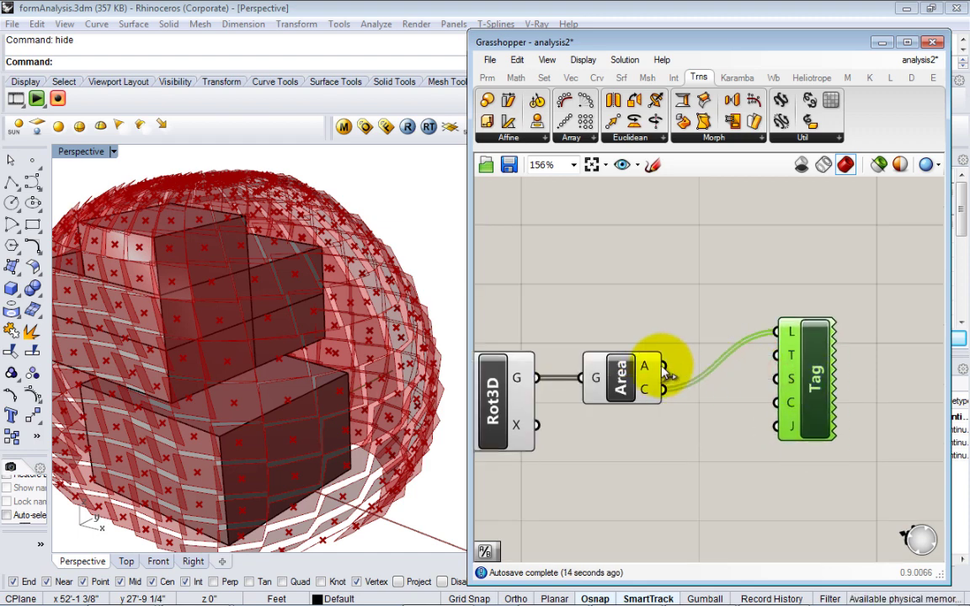
drag(652, 367, 770, 357)
Step: Inspect the area value labels on the individual panels up close in the Perspective view
scroll(357, 443, up, 10)
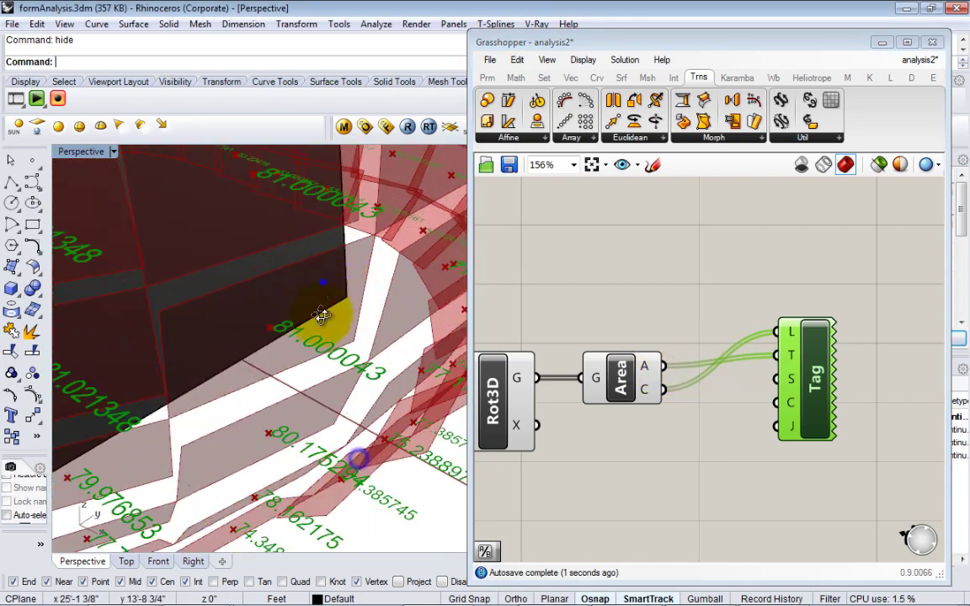
right_drag(312, 425, 308, 337)
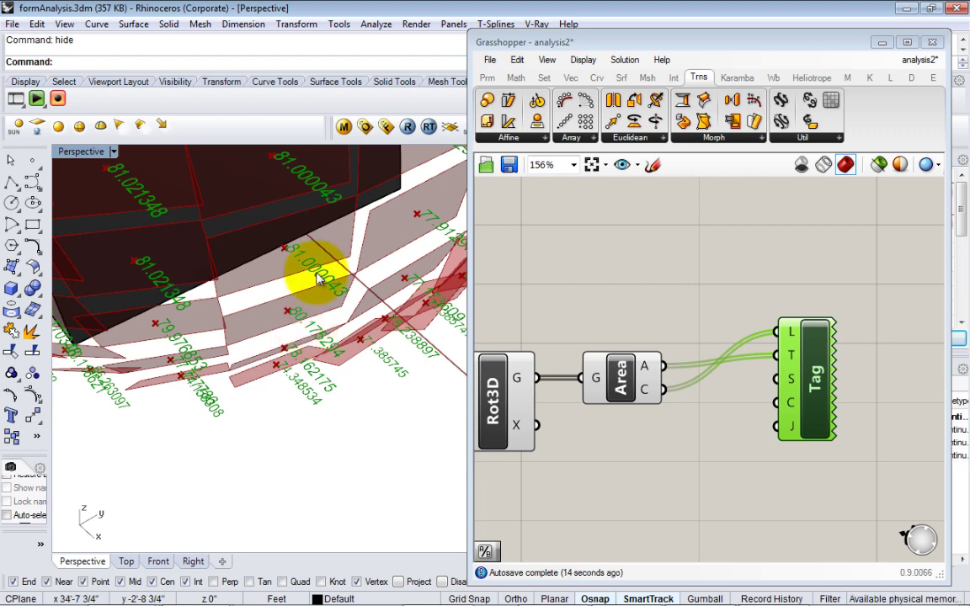
right_drag(382, 334, 379, 335)
scroll(314, 281, up, 4)
right_drag(314, 283, 313, 278)
drag(789, 417, 813, 448)
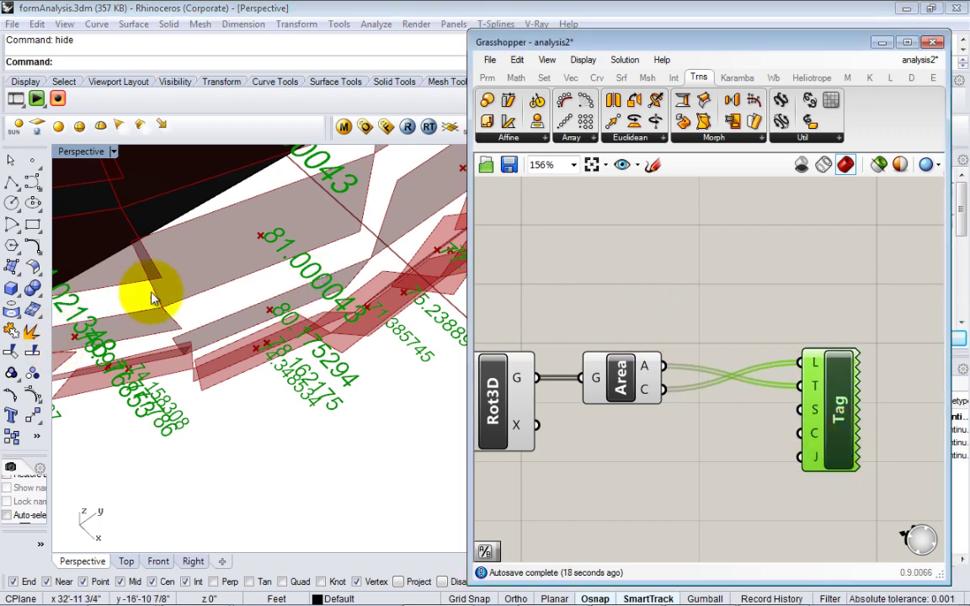
right_drag(160, 291, 176, 287)
Step: Add a Round component to the canvas above the Area and Text Tag 3D components
double_click(748, 271)
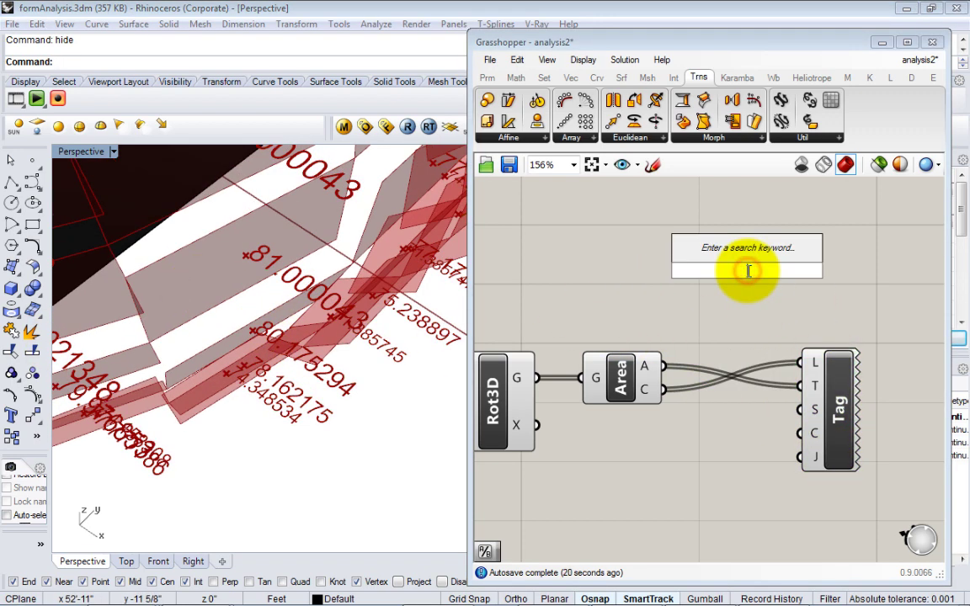
text(round)
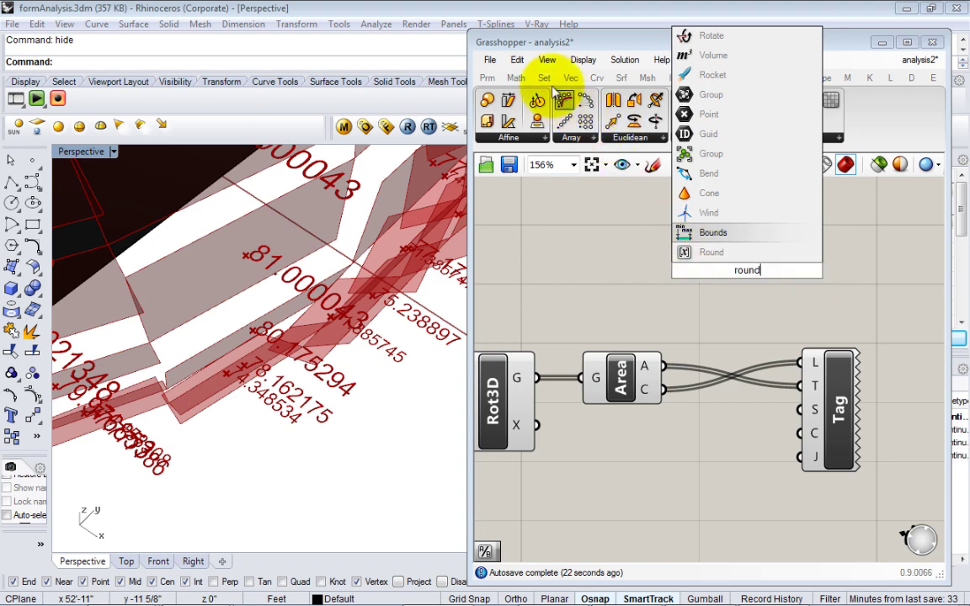
click(515, 76)
click(606, 140)
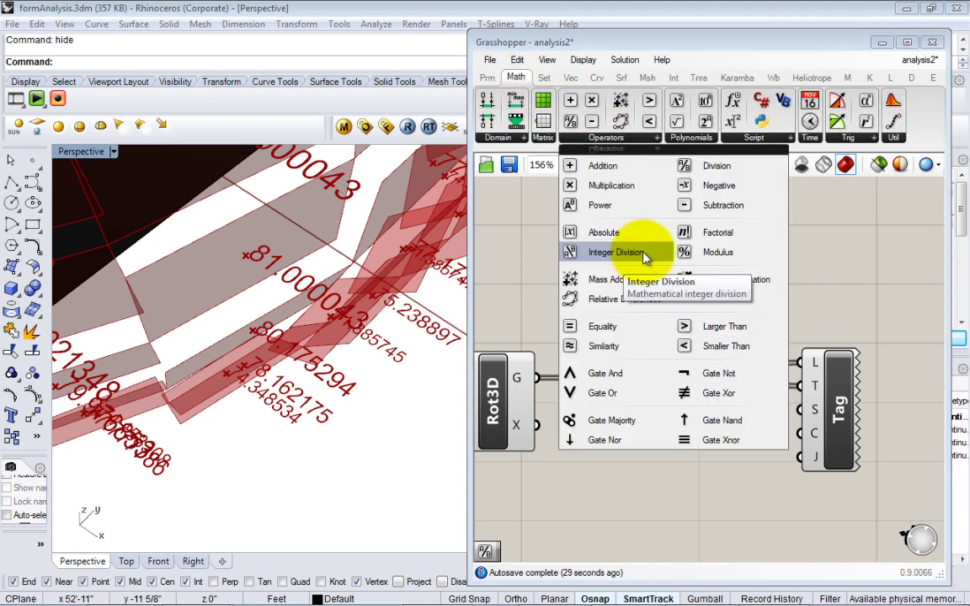
double_click(833, 278)
text(round)
key(Return)
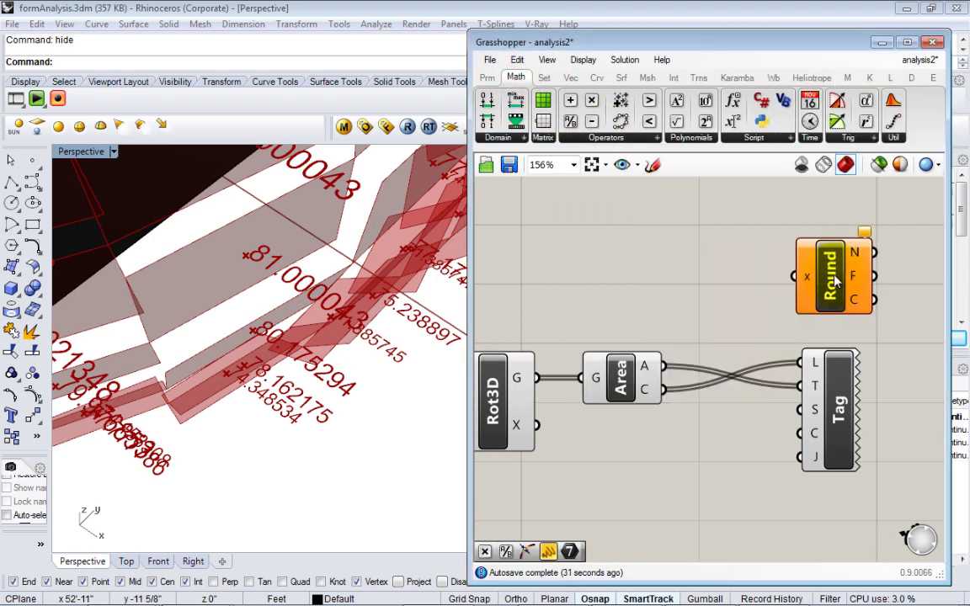
Step: Place the Round component between Area and Text Tag 3D and connect the area output (A) to its x input
drag(833, 280, 741, 264)
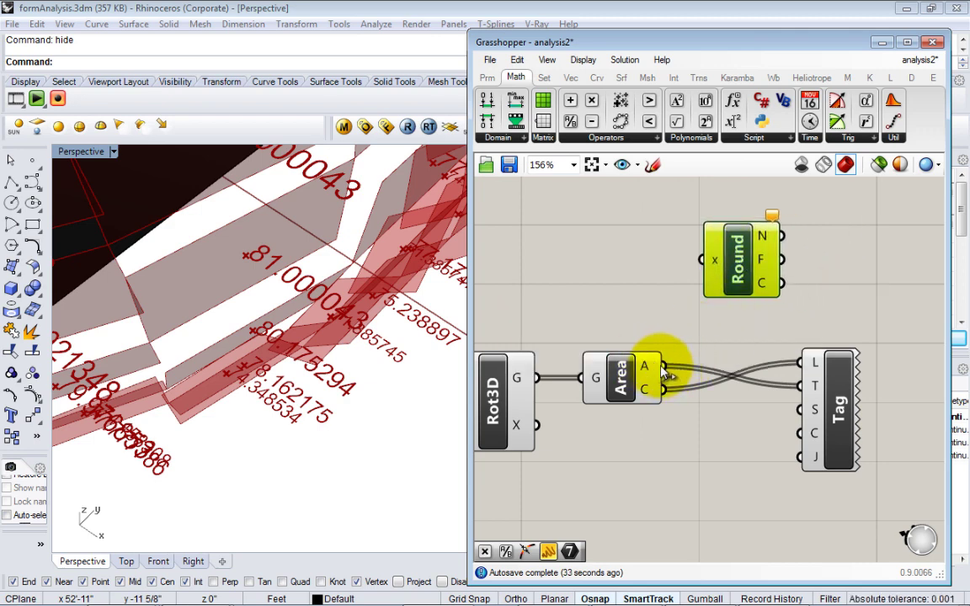
drag(662, 367, 703, 260)
drag(758, 247, 730, 261)
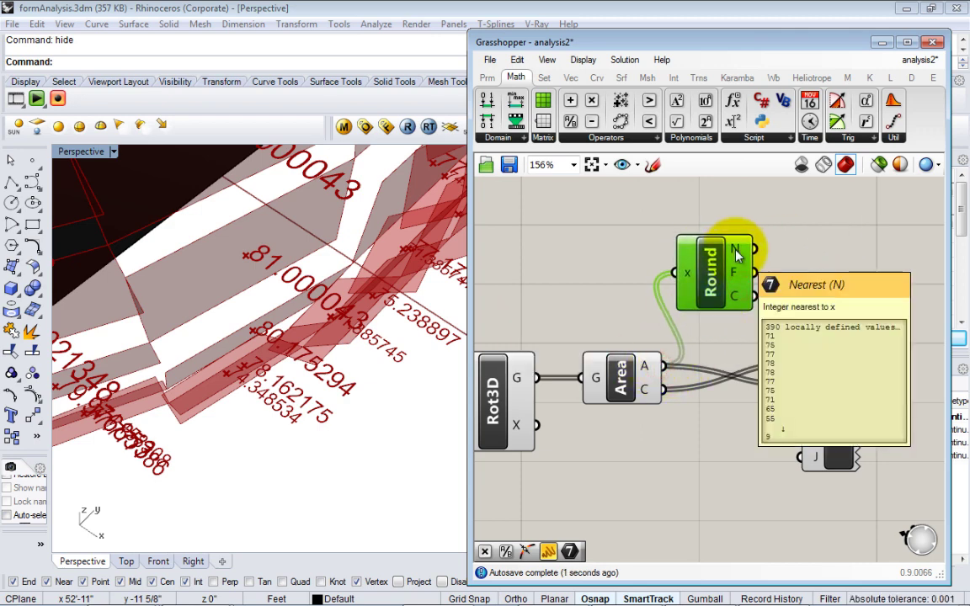
mouse_move(737, 279)
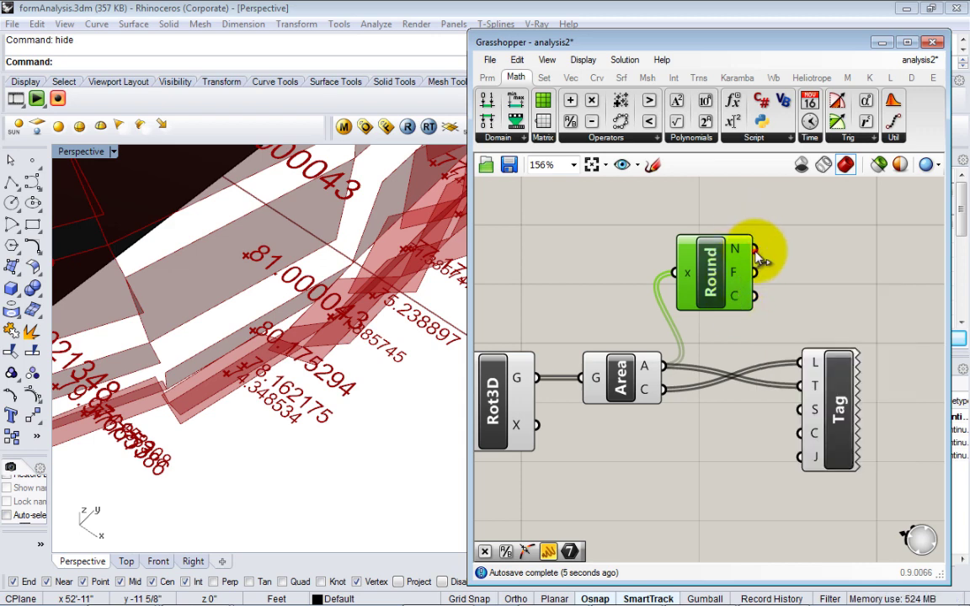
drag(755, 249, 887, 363)
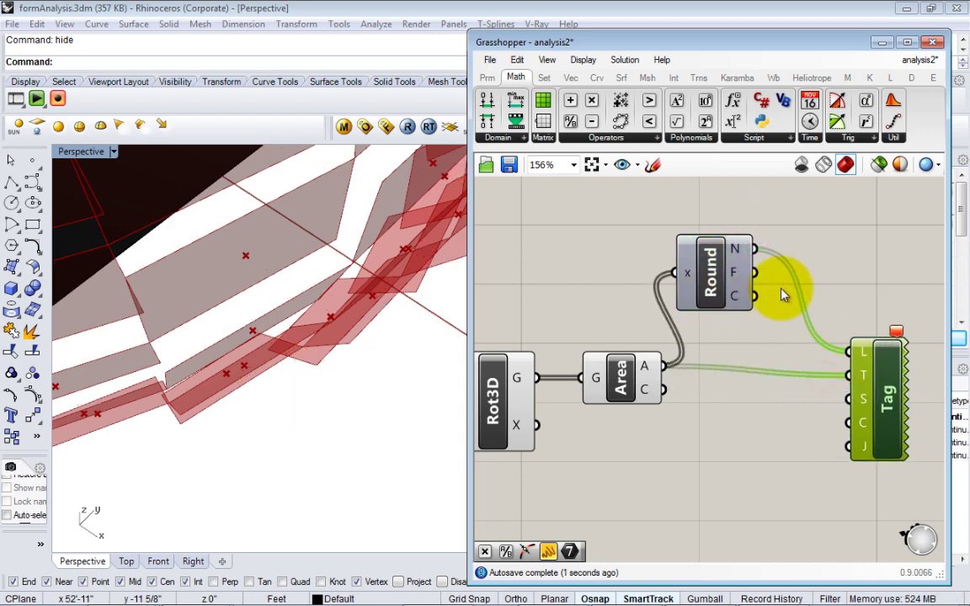
key(ctrl+z)
key(ctrl+z)
Step: Connect Round's Nearest output (N) to the tag's Text input (T) and line up Round between Area and Tag
drag(757, 248, 802, 387)
drag(826, 398, 871, 400)
drag(714, 288, 744, 352)
Step: Inspect the rounded area labels across the panels in the Perspective view
right_drag(164, 376, 195, 389)
right_drag(196, 390, 294, 395)
scroll(219, 338, down, 5)
scroll(293, 397, down, 4)
shift+right_drag(293, 397, 246, 333)
scroll(307, 345, up, 6)
right_drag(770, 438, 716, 420)
drag(832, 416, 844, 409)
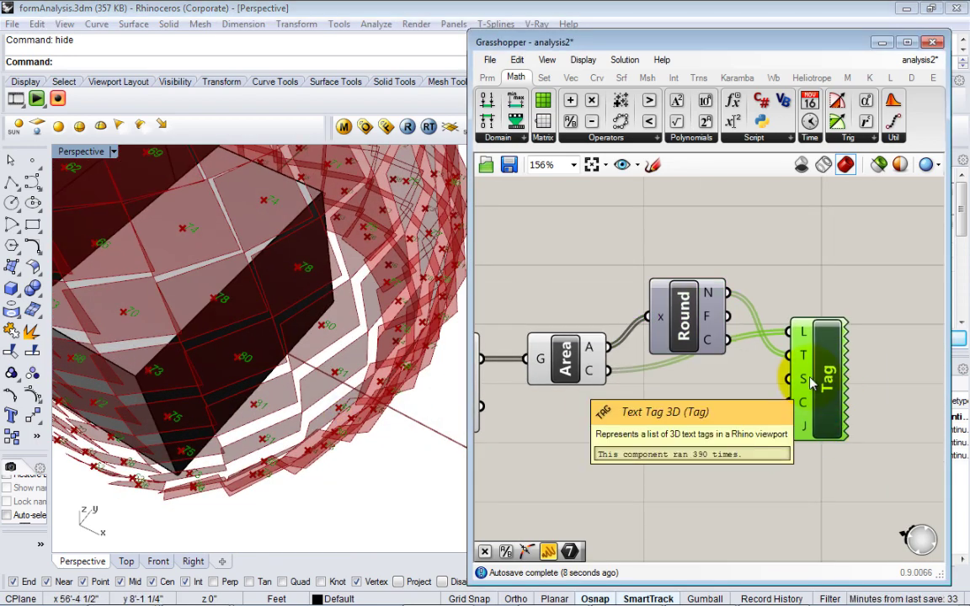
Step: Add a number slider set to 3 and connect it to the Size input (S) of the Text Tag 3D component
scroll(780, 385, down, 2)
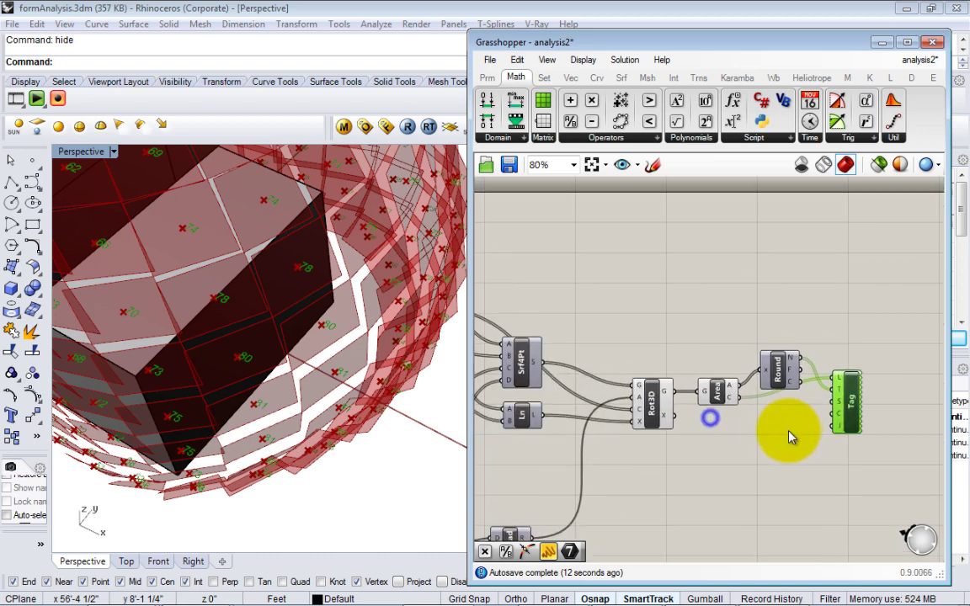
right_drag(708, 412, 789, 436)
double_click(789, 436)
text(3)
key(Return)
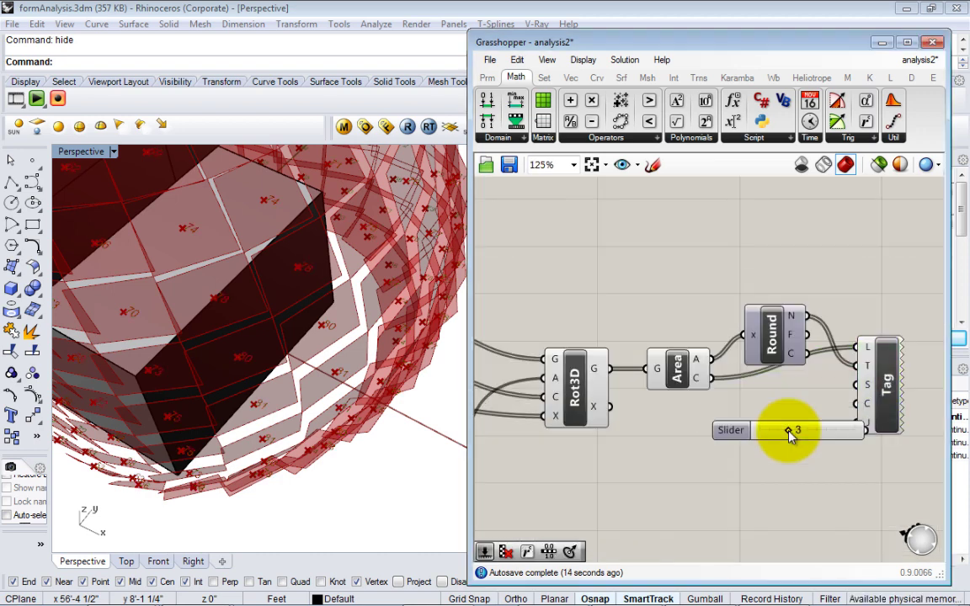
drag(745, 432, 690, 419)
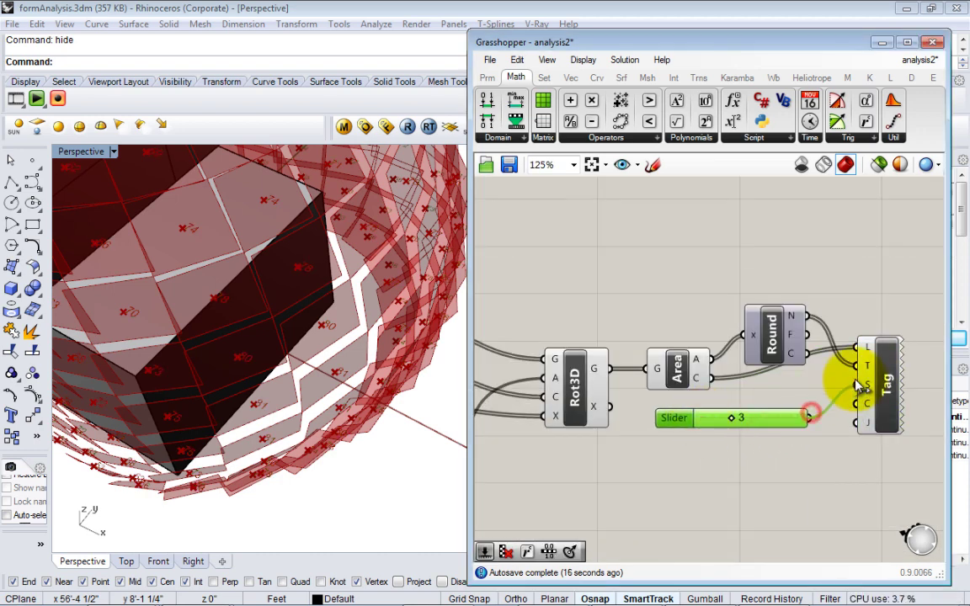
drag(812, 414, 867, 384)
right_drag(335, 331, 404, 395)
right_drag(944, 454, 844, 422)
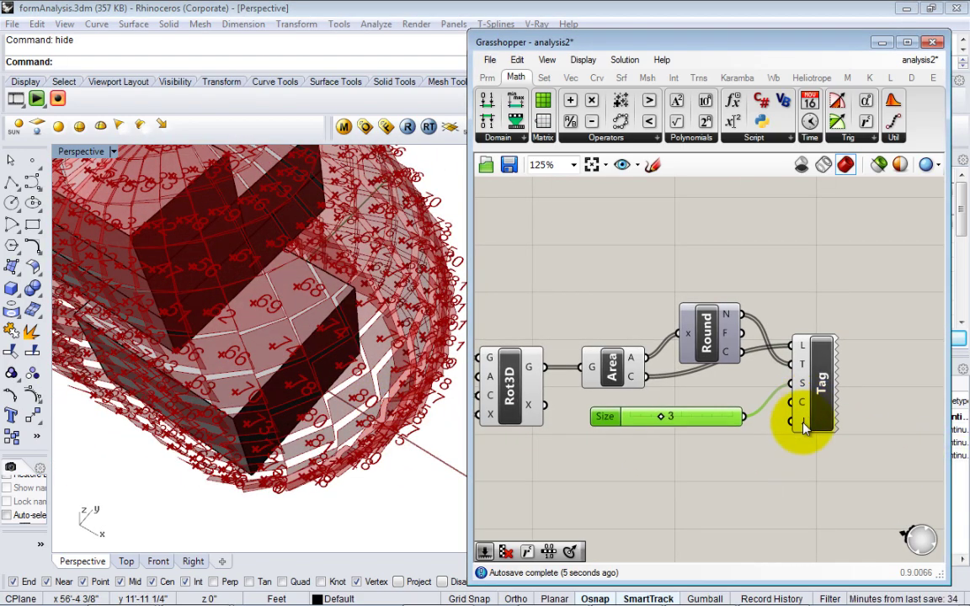
Step: Set the justification (J) of the Text Tag 3D component to Middle Center
right_click(804, 423)
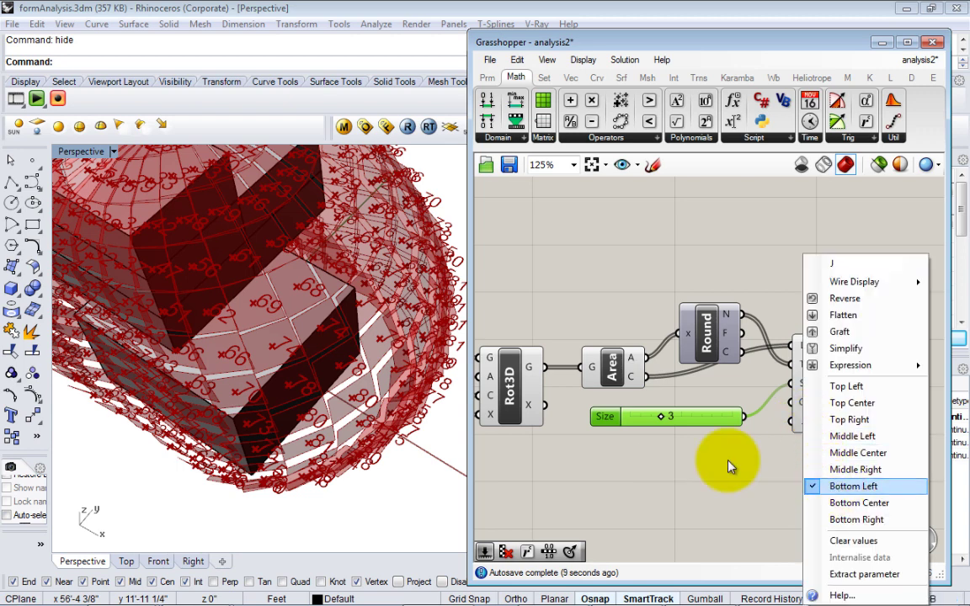
click(768, 357)
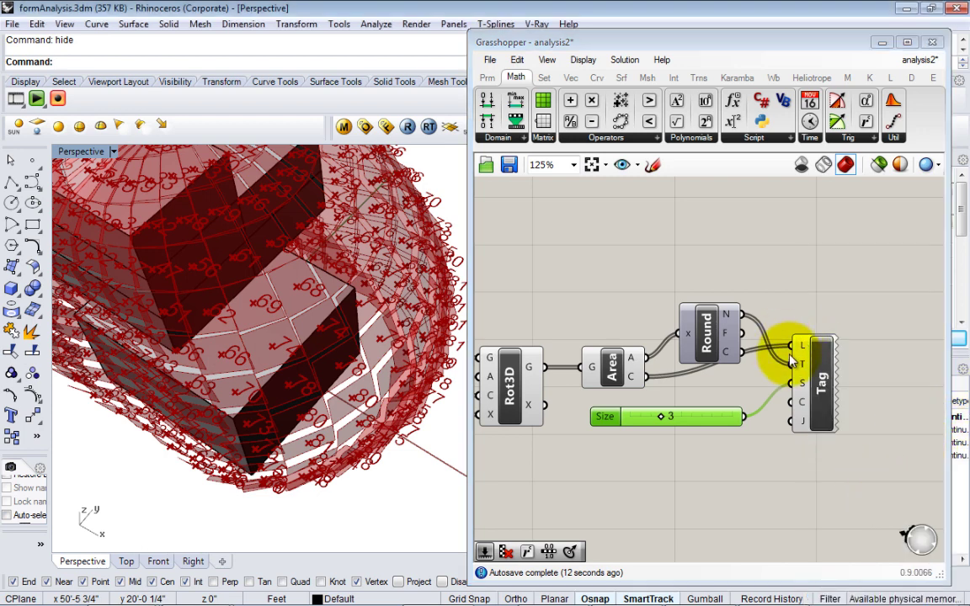
right_click(798, 423)
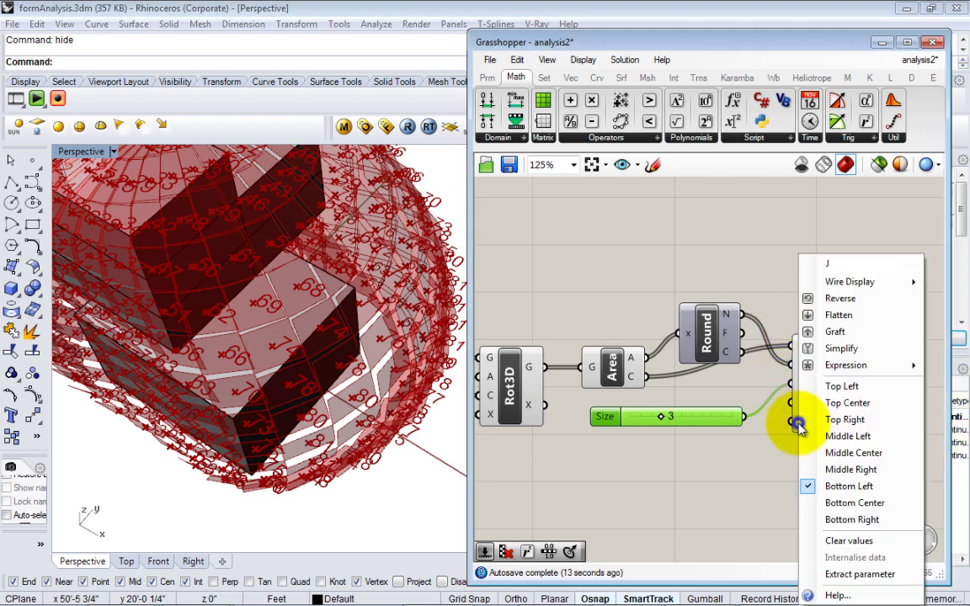
click(853, 455)
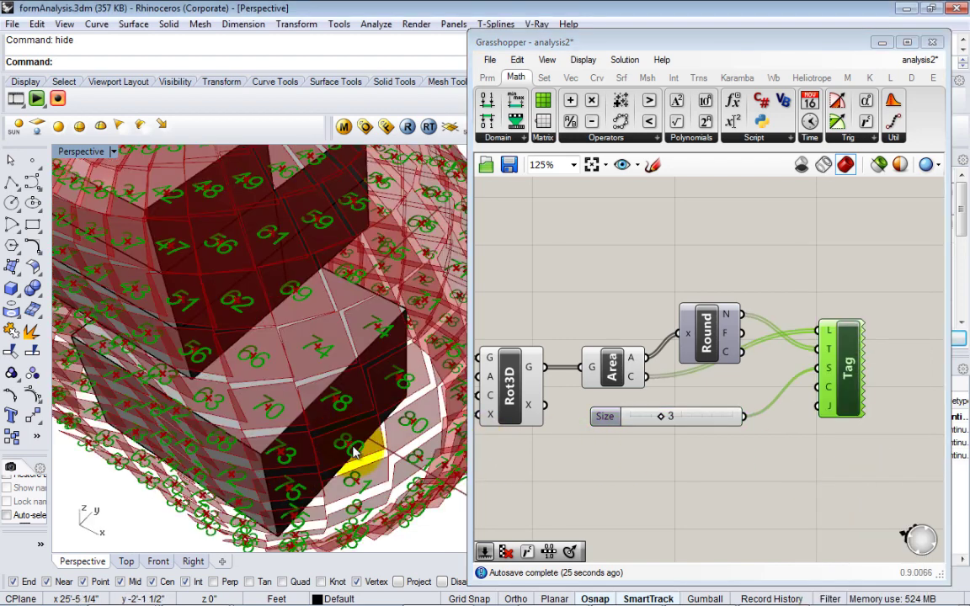
Step: Turn off the viewport preview of the Rot3D, Area and Round components
scroll(362, 454, down, 3)
right_drag(357, 454, 397, 473)
click(745, 489)
drag(737, 478, 516, 271)
middle_click(554, 259)
click(604, 209)
click(604, 233)
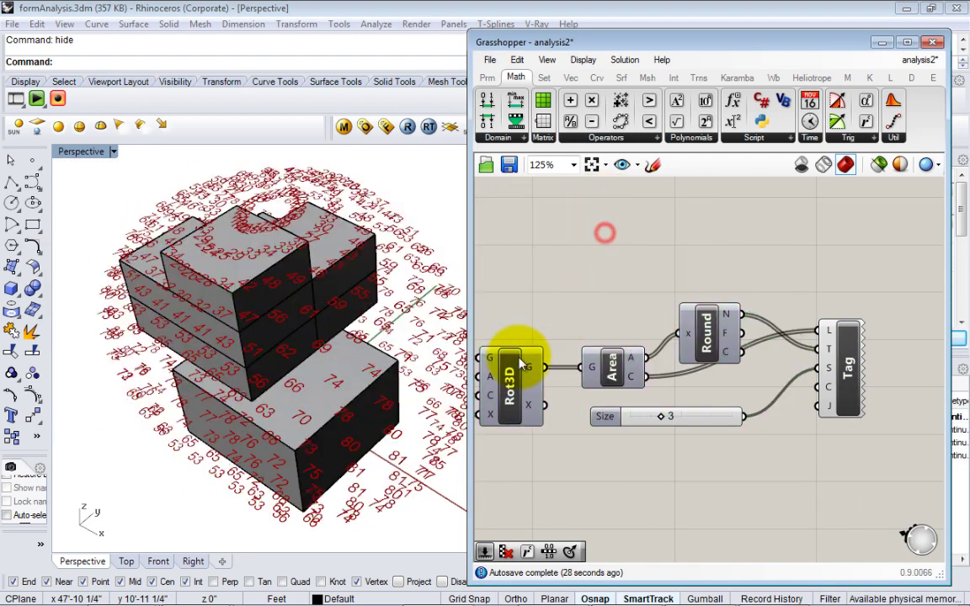
Step: Turn the Rot3D component's preview back on and inspect the centred area labels on the panels
shift+right_drag(314, 337, 316, 273)
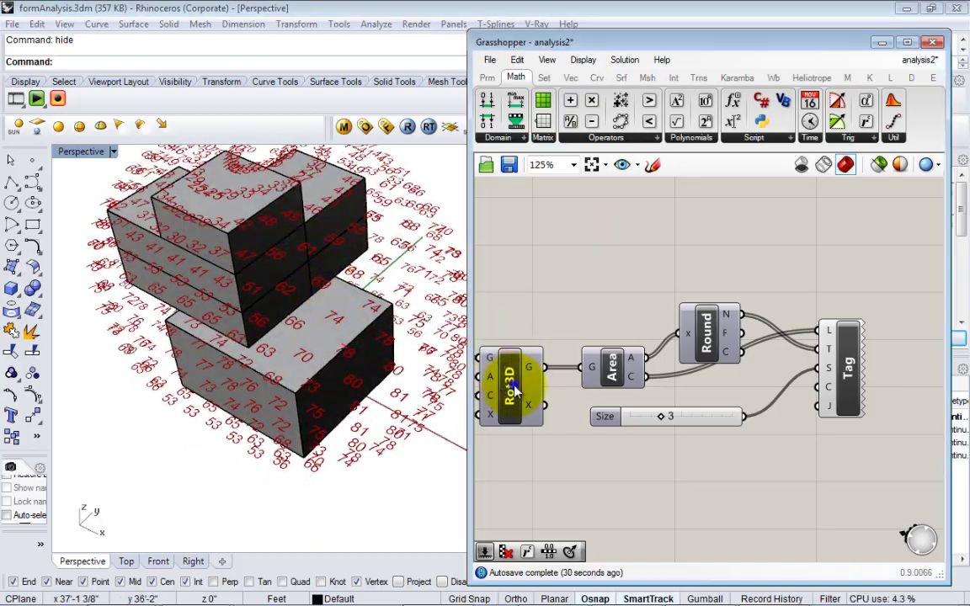
right_click(509, 379)
click(549, 413)
right_drag(379, 368, 407, 397)
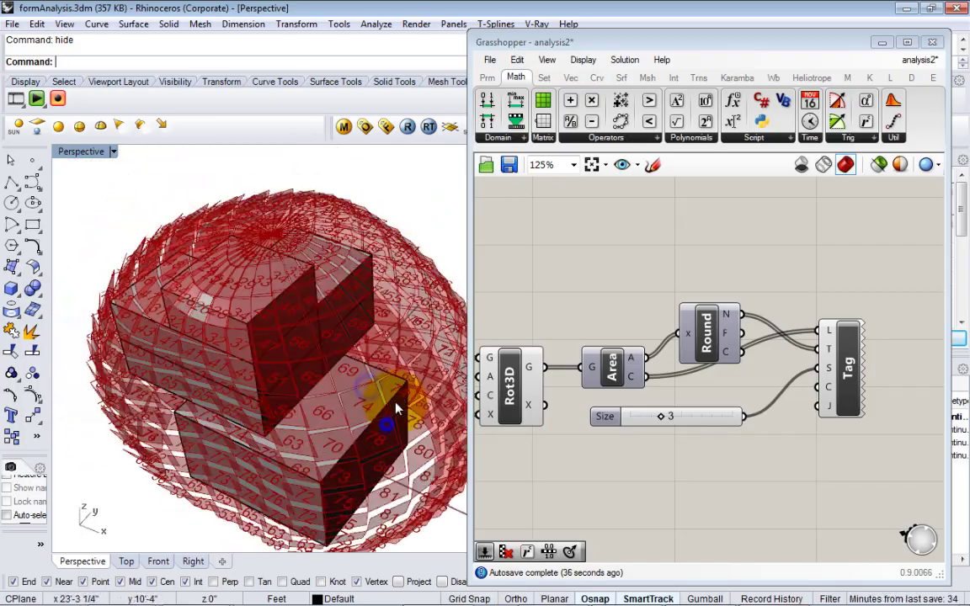
right_drag(398, 410, 336, 442)
mouse_move(395, 444)
right_down()
mouse_move(402, 416)
mouse_move(411, 452)
right_up()
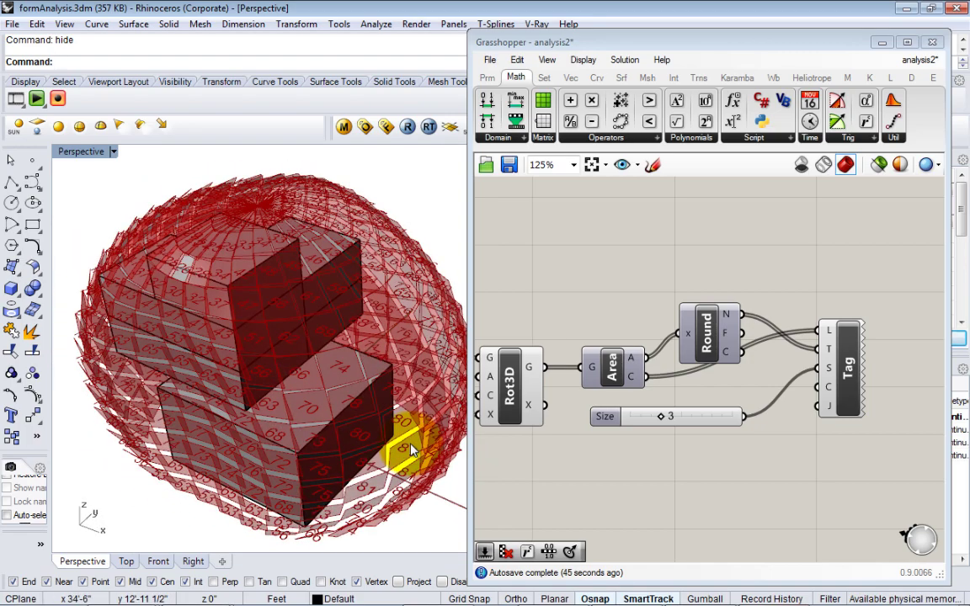
right_drag(411, 449, 278, 379)
Step: Shift the Tag component slightly lower and Round slightly higher to separate their wires from Area
drag(842, 360, 854, 379)
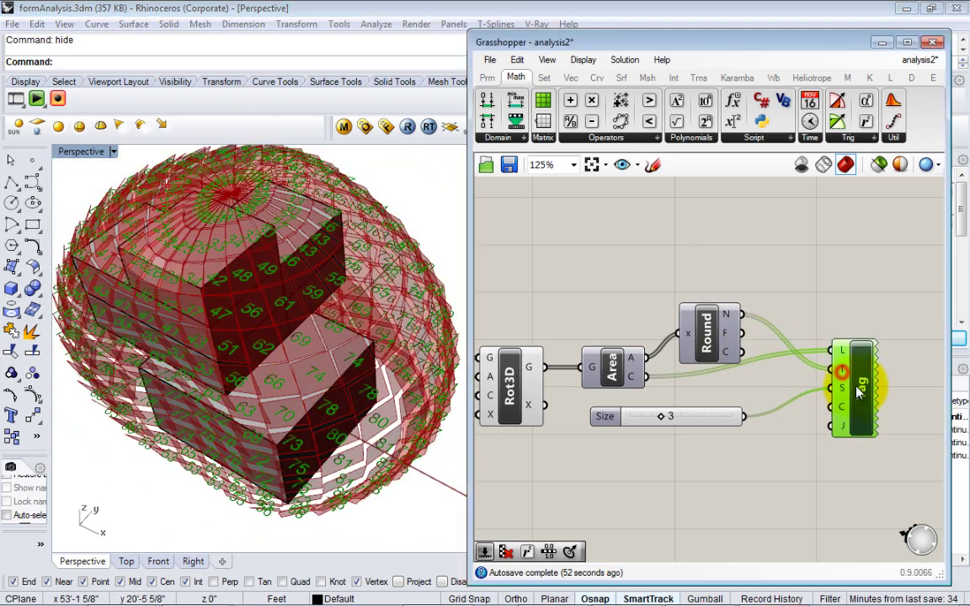
mouse_move(841, 359)
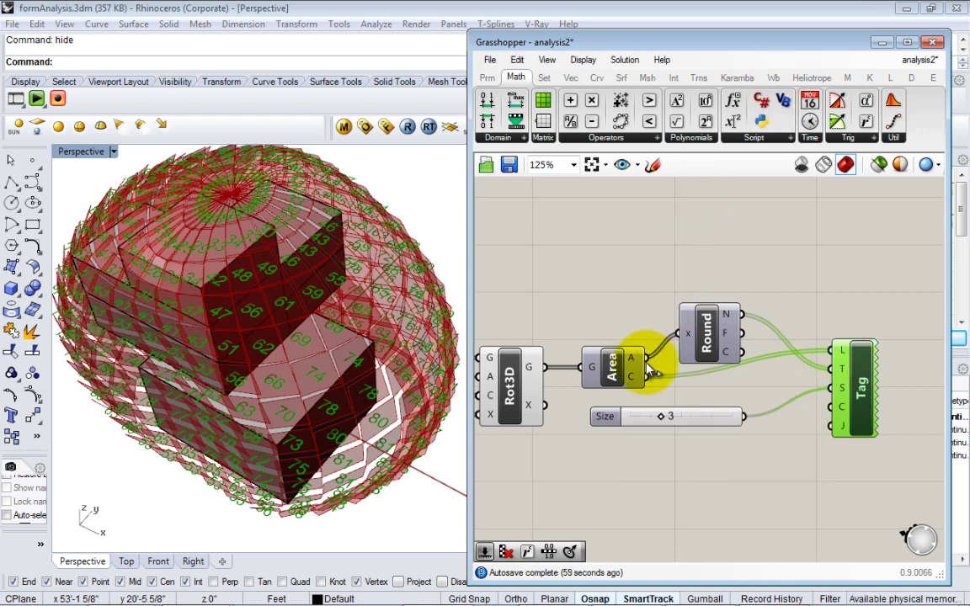
mouse_move(641, 377)
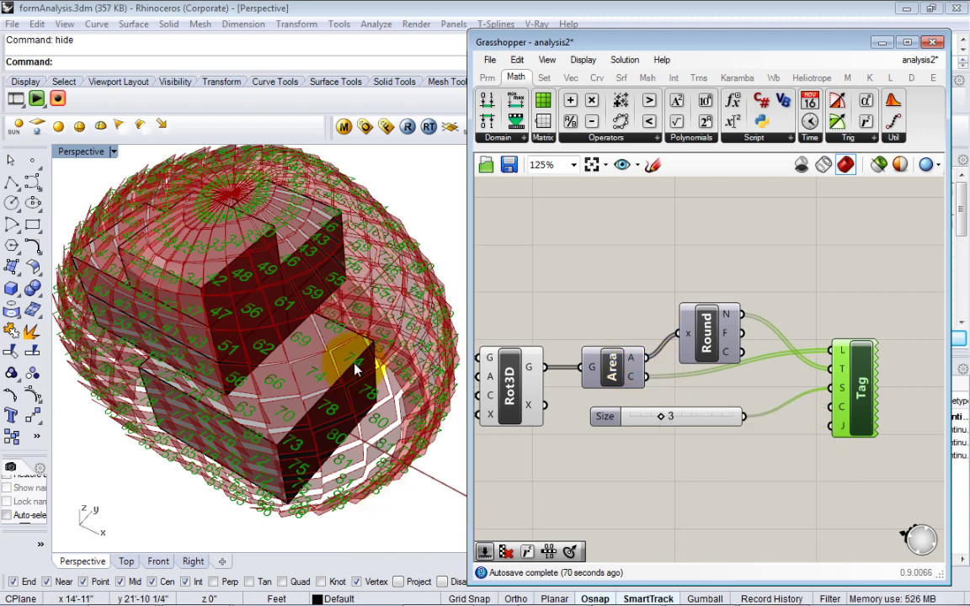
drag(689, 325, 692, 314)
right_drag(641, 339, 681, 410)
click(662, 371)
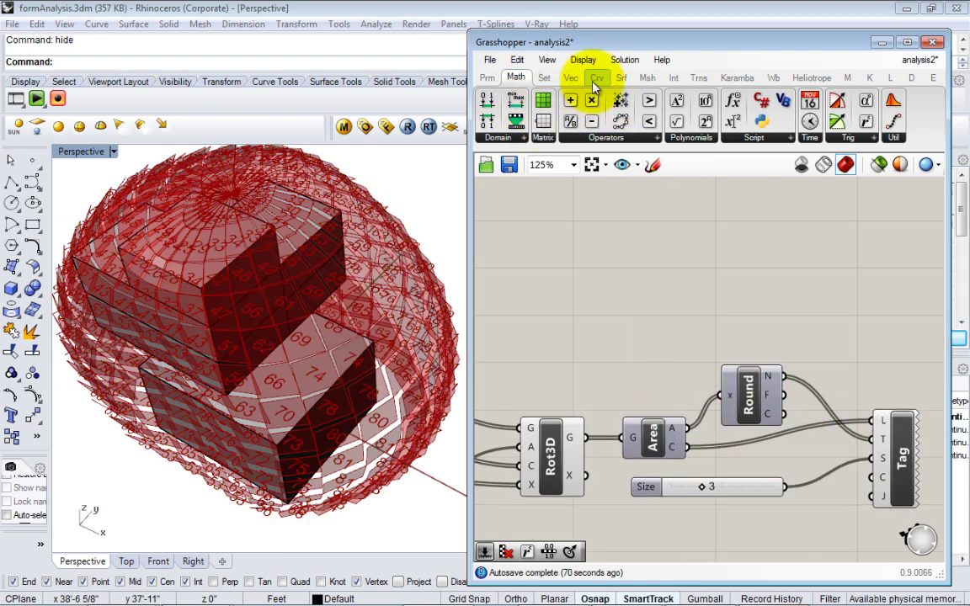
Step: Place an Evaluate Surface component above Area and connect Rot3D's geometry output (G) to its surface input (S)
click(621, 78)
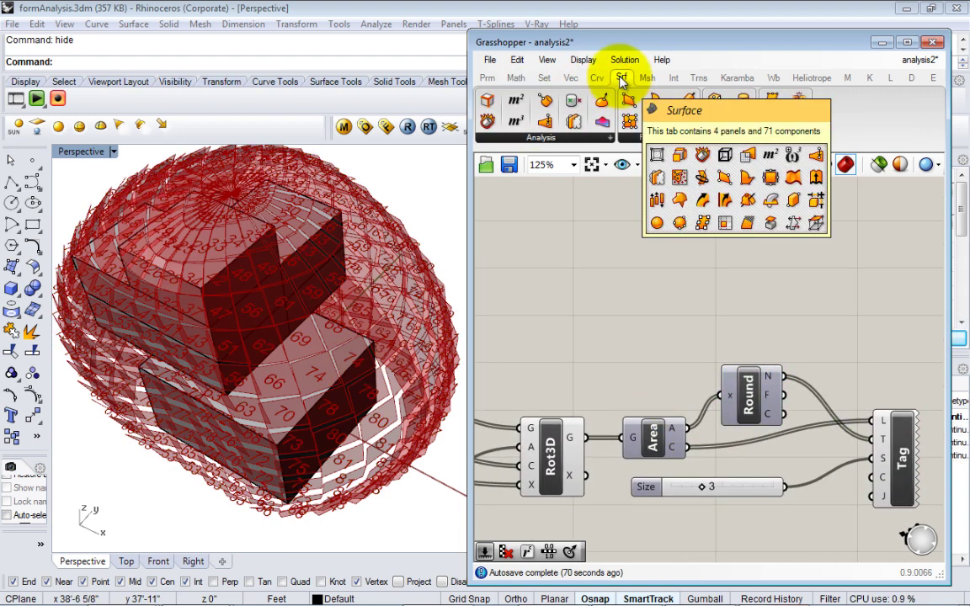
click(558, 139)
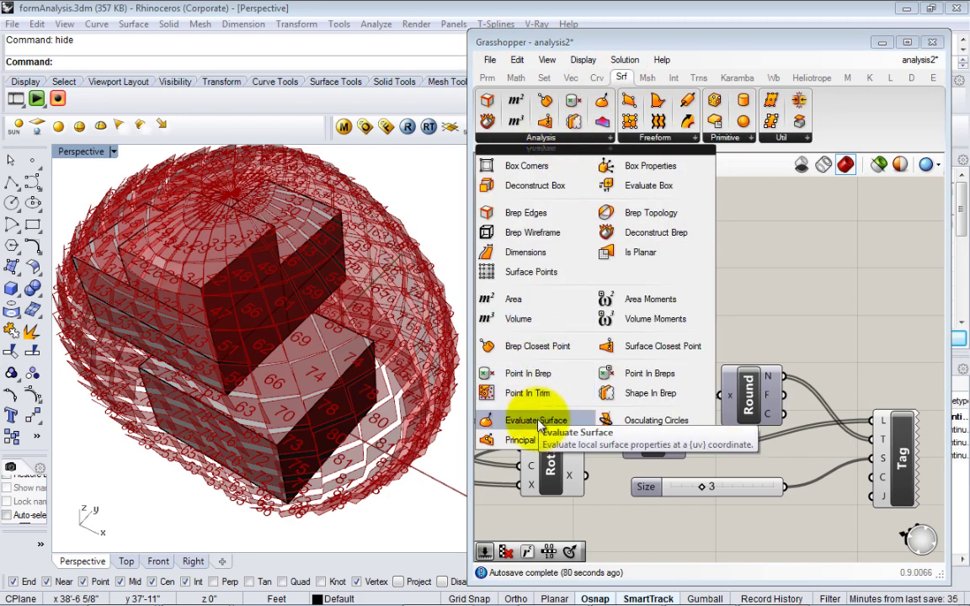
drag(539, 421, 662, 321)
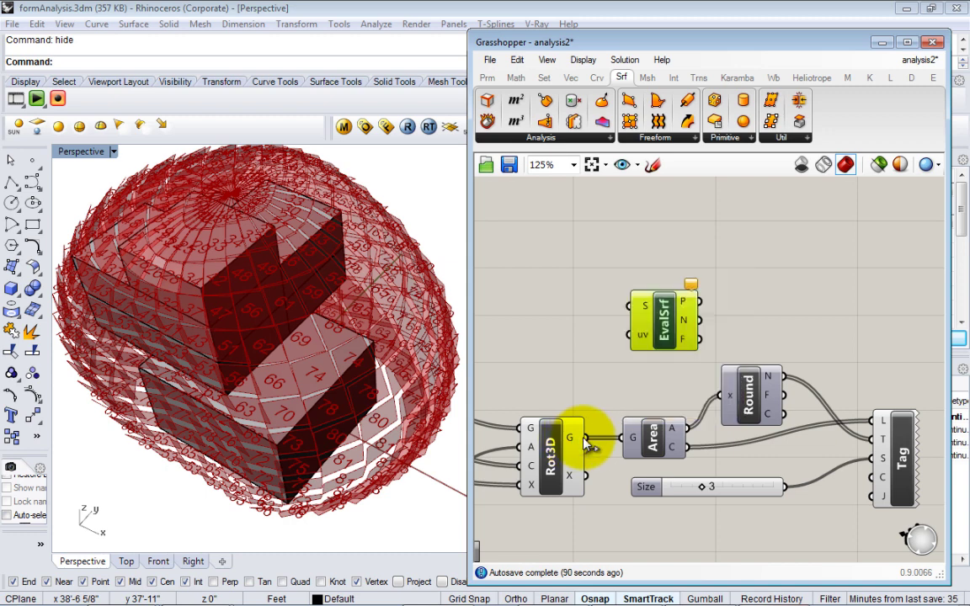
drag(584, 437, 669, 271)
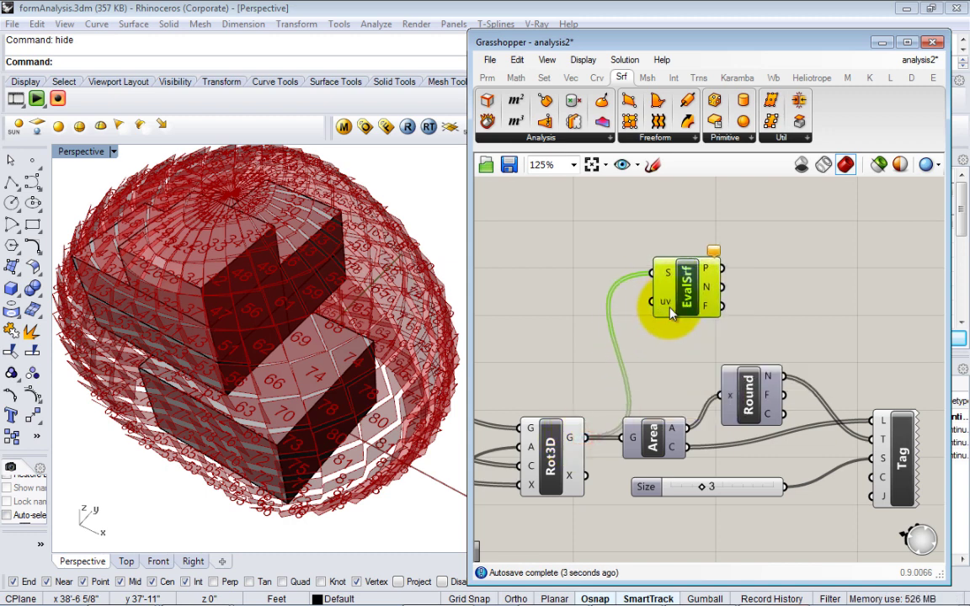
click(815, 274)
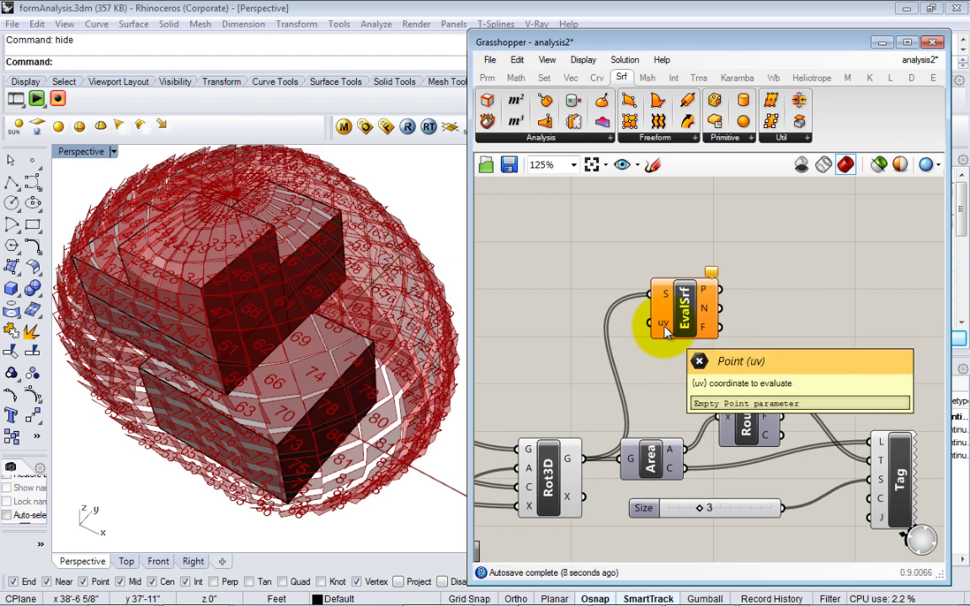
Step: Set the uv input of Evaluate Surface to one point with coordinate 0
right_click(664, 331)
click(652, 468)
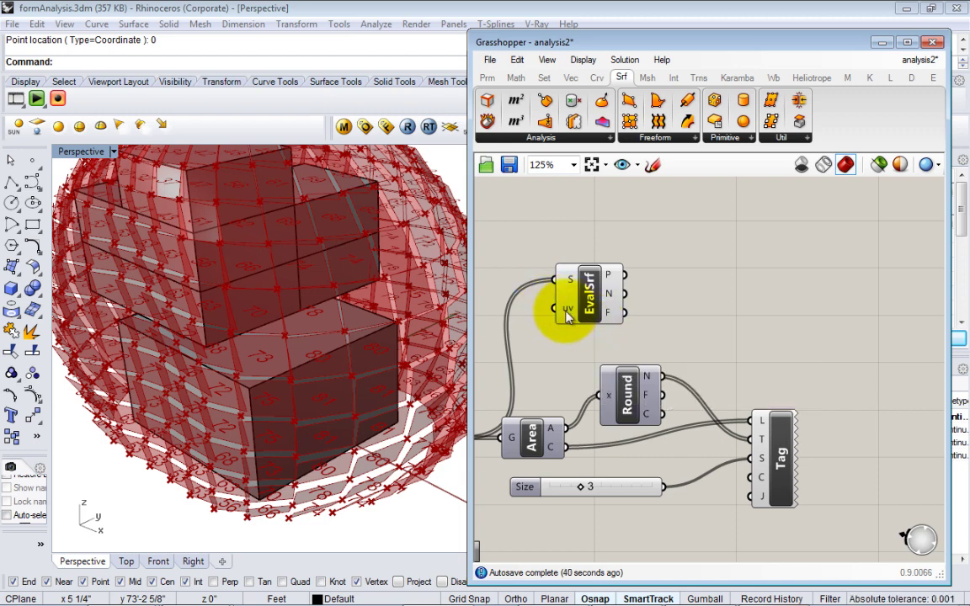
right_click(568, 310)
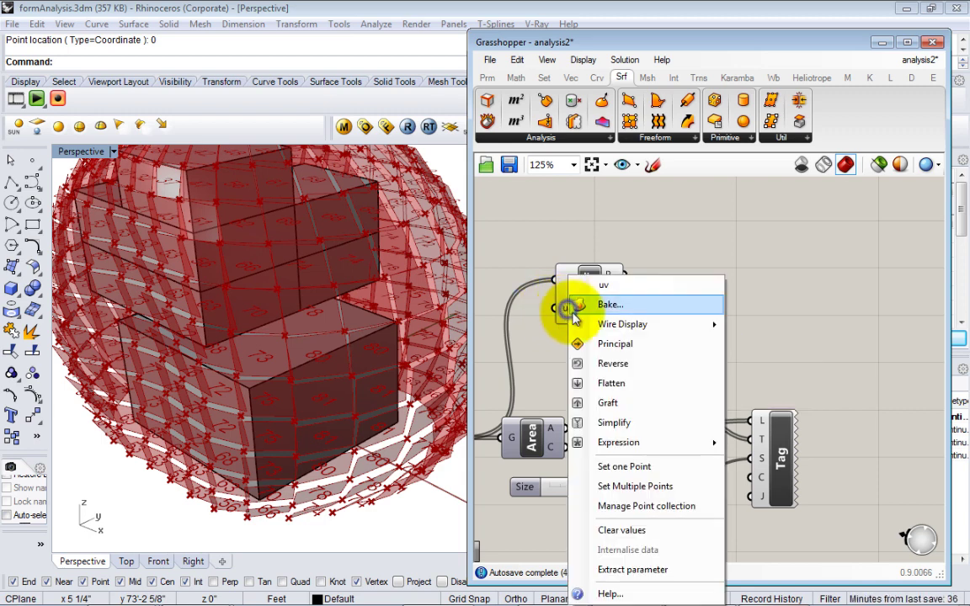
click(624, 466)
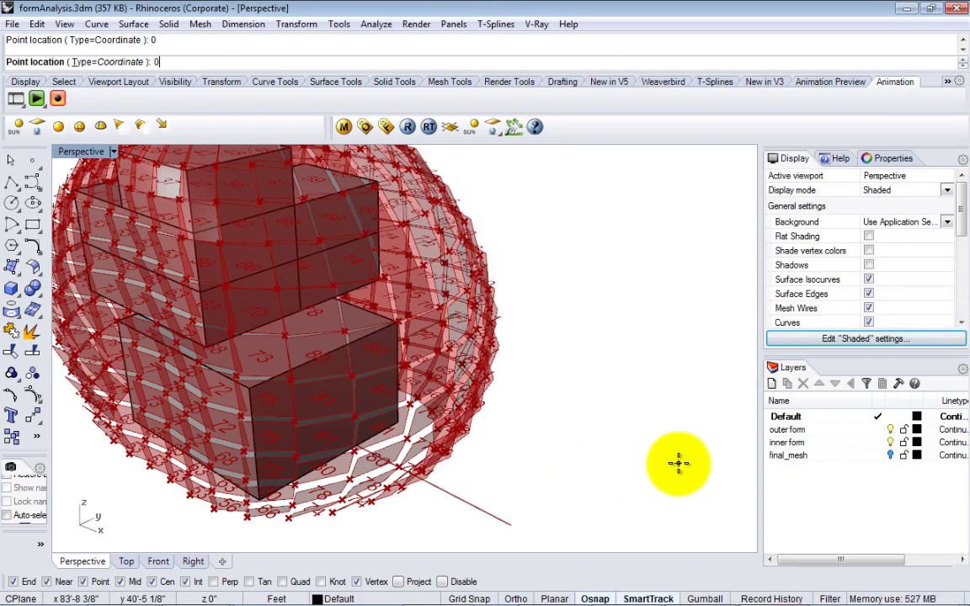
click(679, 462)
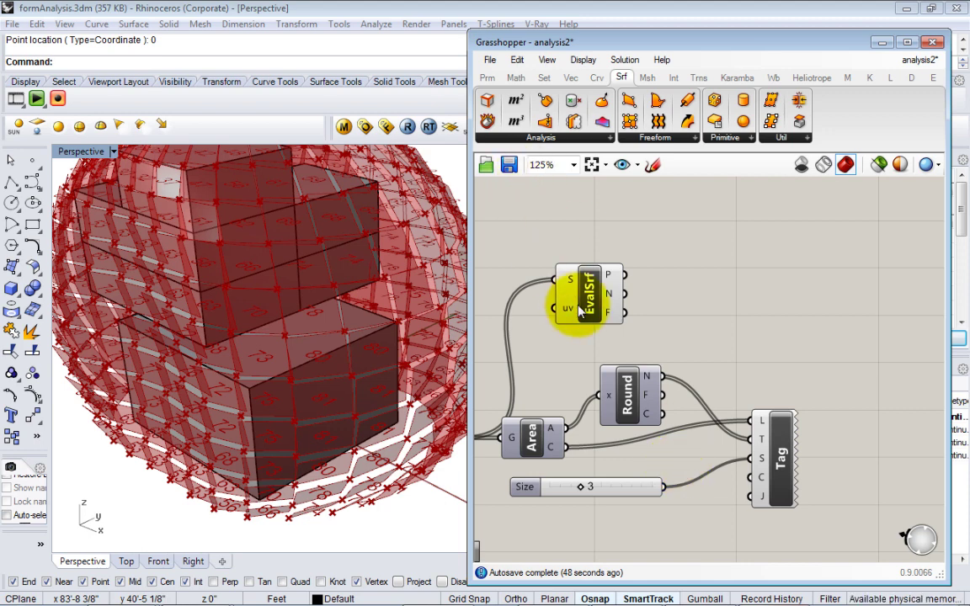
Step: Examine Evaluate Surface's Point (P) and Normal (N) outputs and the evaluated points on the panels in the Perspective view
mouse_move(572, 313)
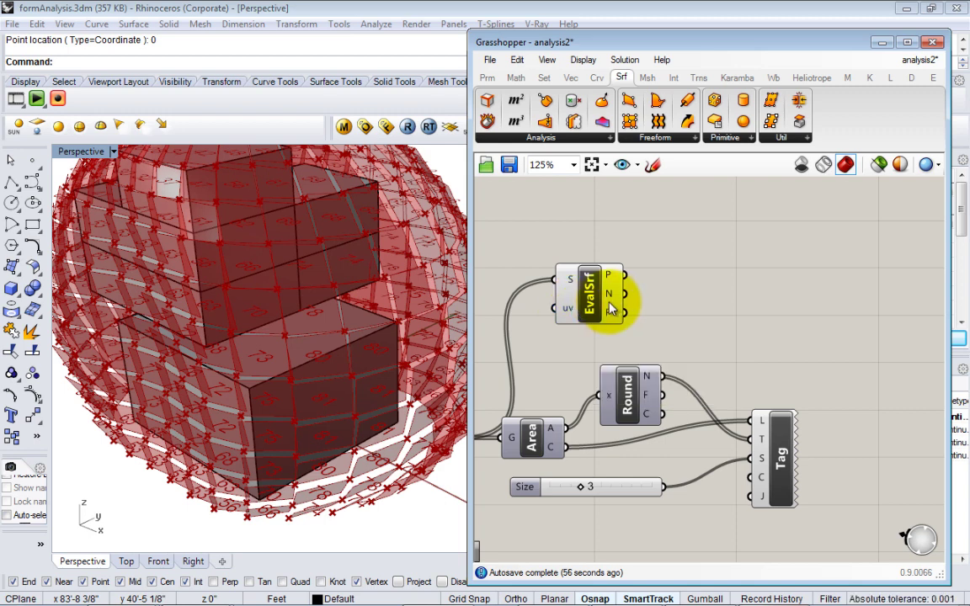
mouse_move(614, 276)
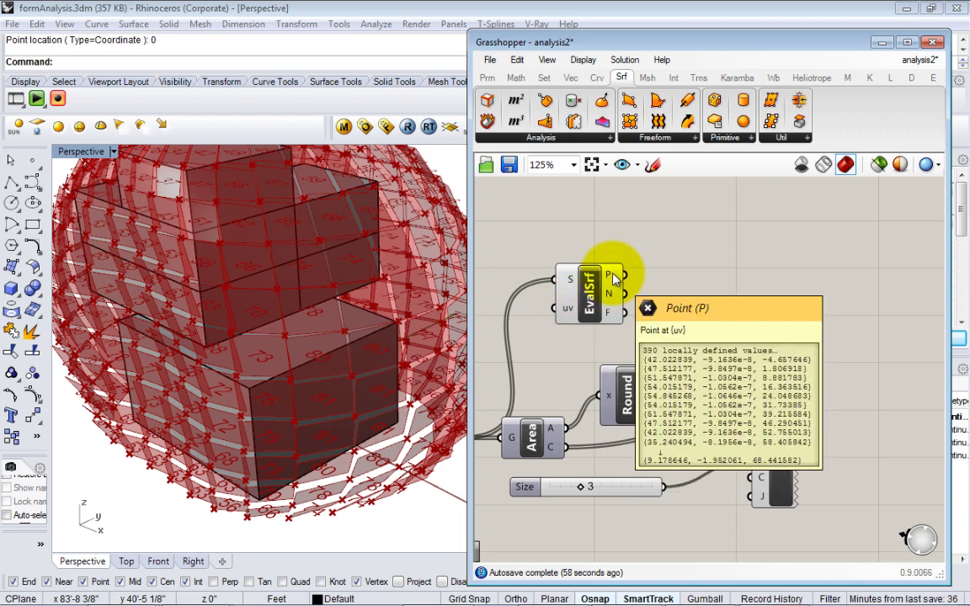
mouse_move(614, 294)
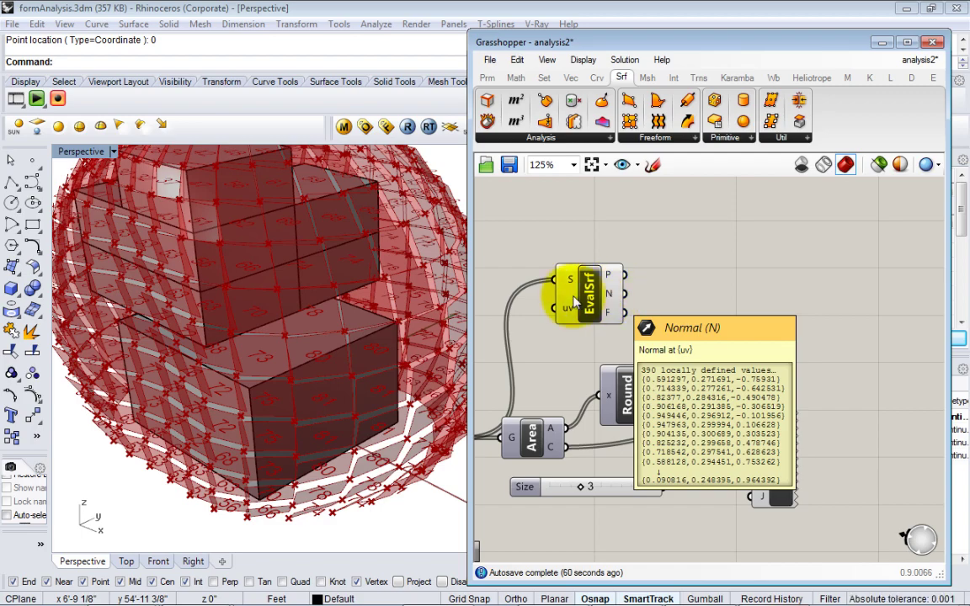
shift+right_drag(394, 320, 393, 386)
scroll(359, 345, down, 4)
scroll(373, 374, up, 4)
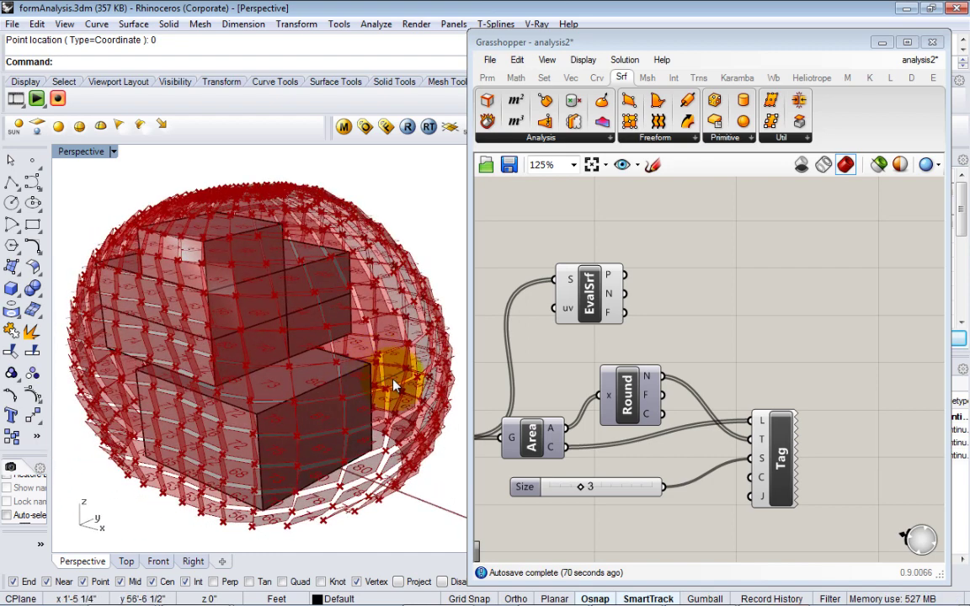
scroll(315, 344, down, 2)
shift+right_drag(316, 329, 315, 356)
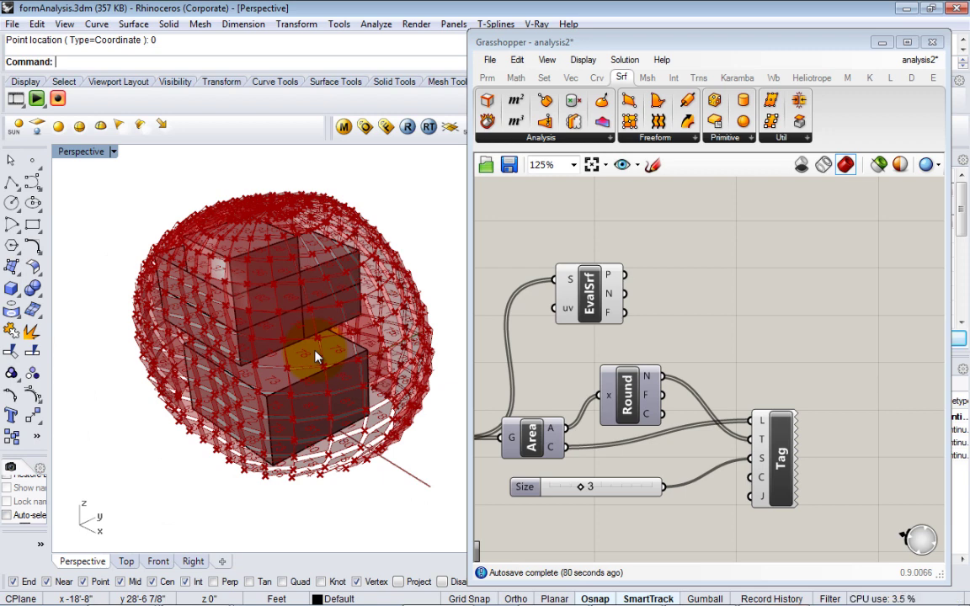
Step: Move the Evaluate Surface component higher above Round and check its Normal (N) output
right_drag(712, 310, 707, 337)
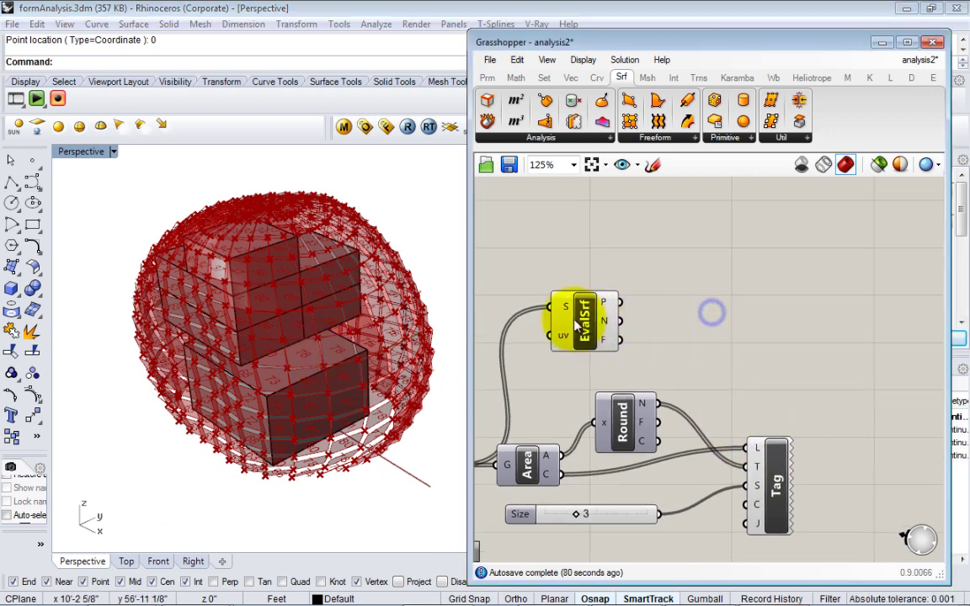
drag(576, 324, 588, 290)
mouse_move(618, 290)
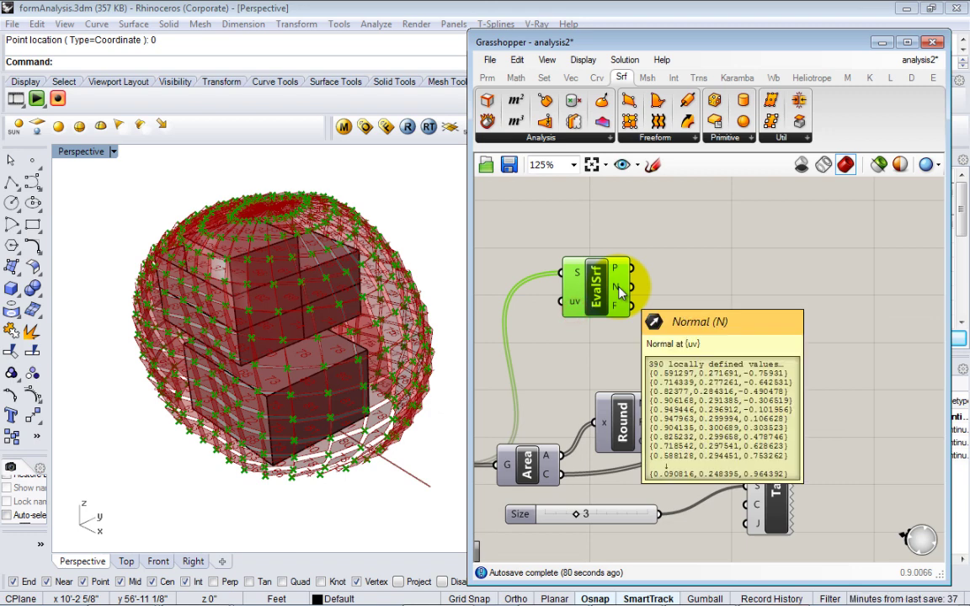
click(624, 208)
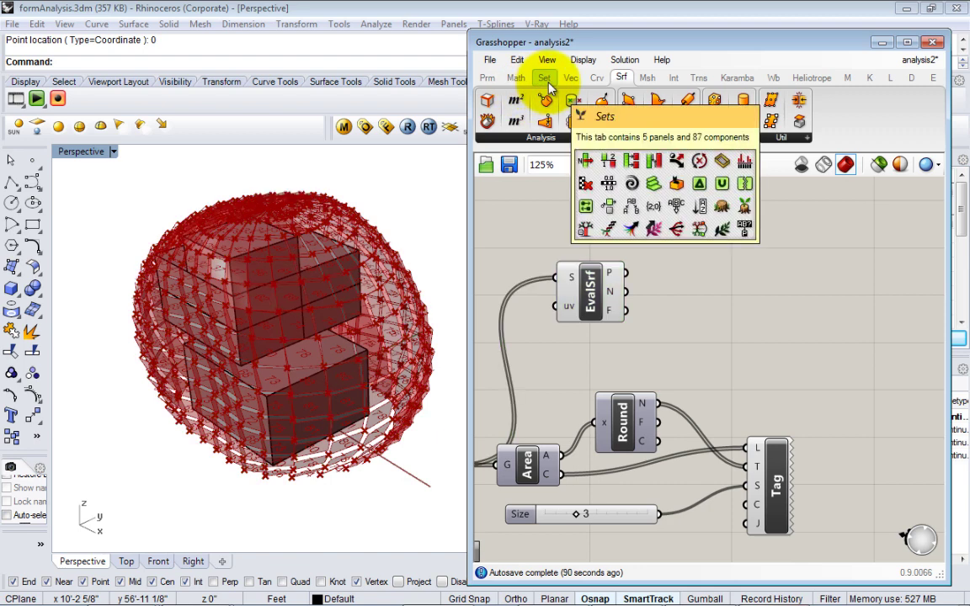
Step: Place a Line SDL component beside Evaluate Surface and connect Area's centroid output (C) to its start input (S)
click(597, 77)
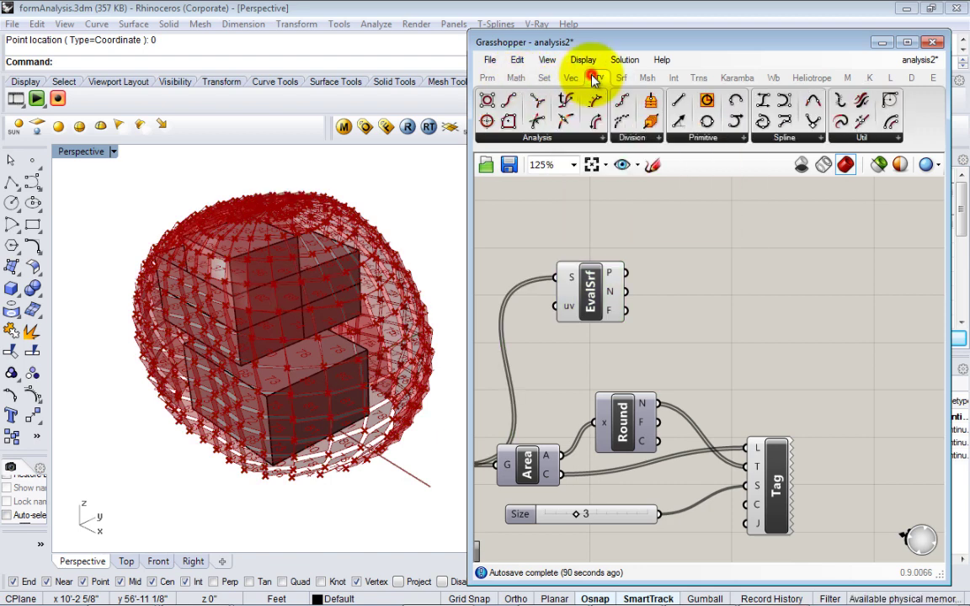
click(684, 138)
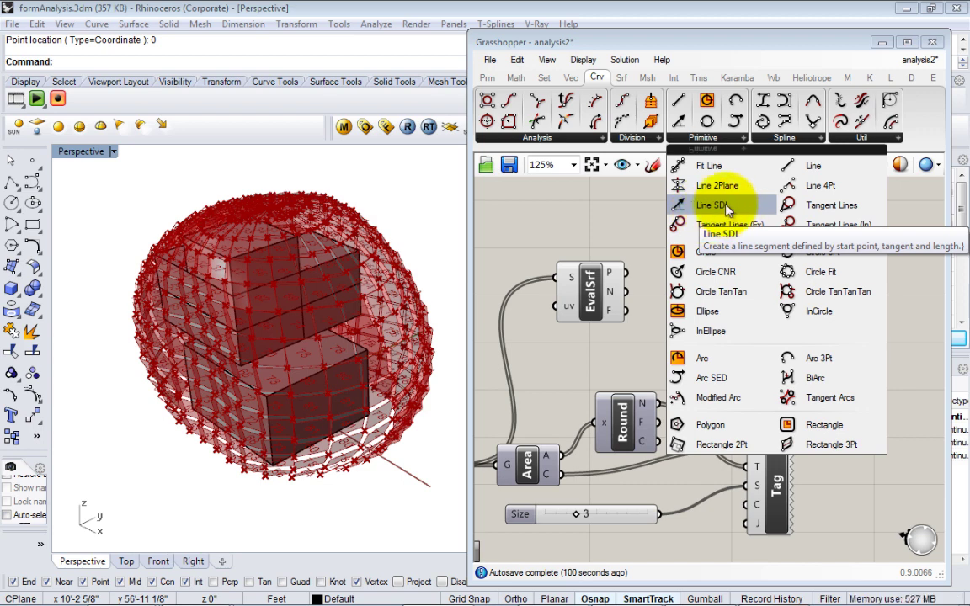
drag(721, 206, 701, 294)
drag(625, 272, 715, 339)
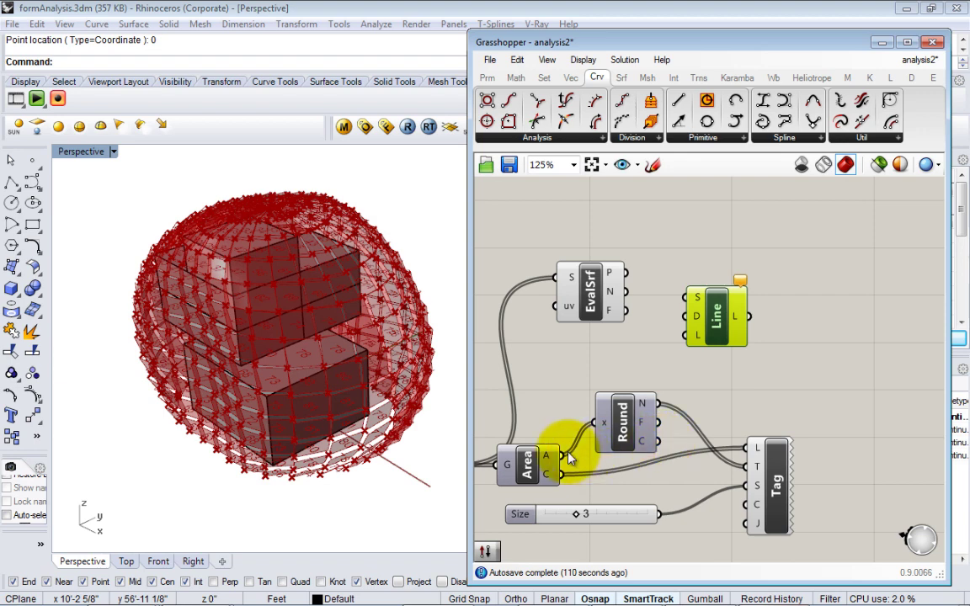
drag(561, 473, 690, 300)
drag(717, 324, 732, 315)
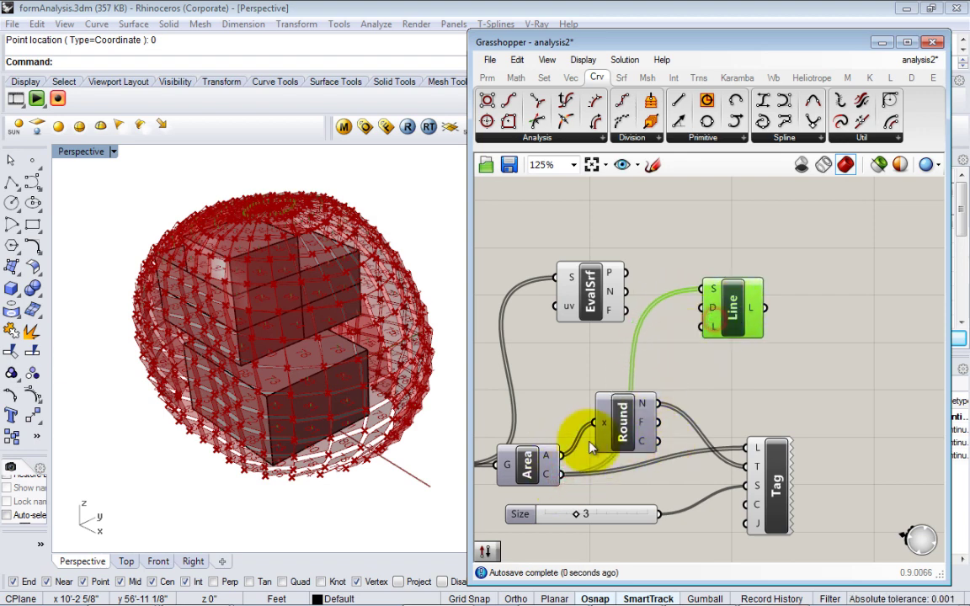
Step: Connect Evaluate Surface's Normal output (N) to Line SDL's direction input (D)
scroll(253, 366, up, 6)
scroll(319, 376, up, 5)
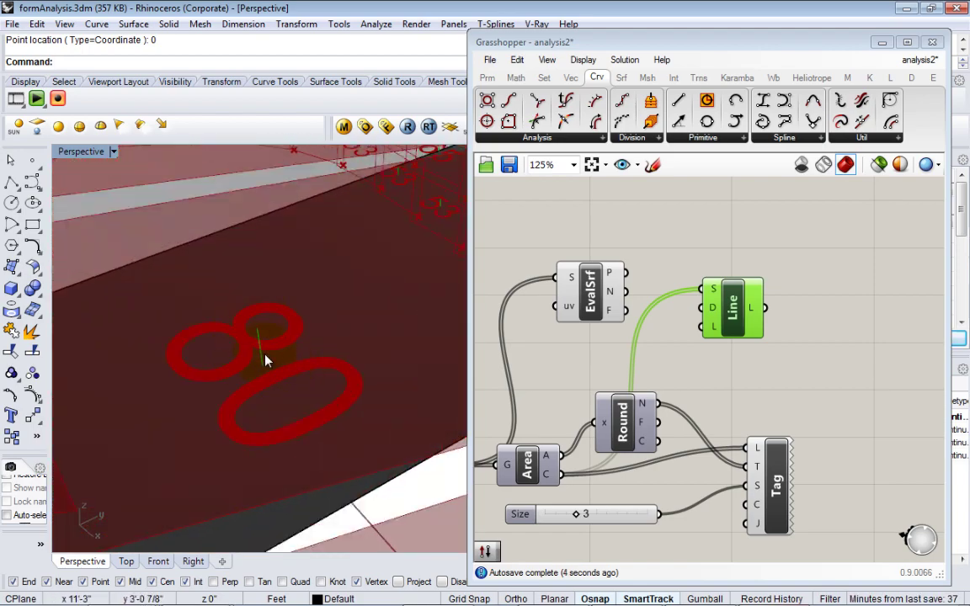
scroll(265, 360, down, 8)
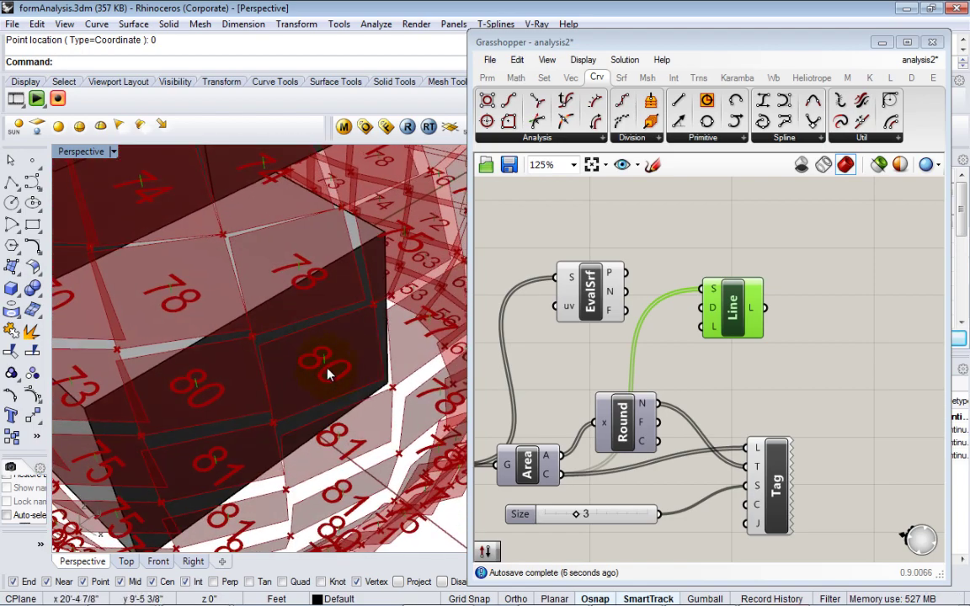
mouse_move(328, 355)
right_down()
mouse_move(329, 371)
mouse_move(322, 296)
mouse_move(324, 383)
mouse_move(372, 387)
mouse_move(429, 277)
mouse_move(392, 286)
mouse_move(421, 264)
mouse_move(335, 413)
mouse_move(316, 350)
mouse_move(335, 362)
mouse_move(327, 368)
right_up()
drag(718, 316, 718, 337)
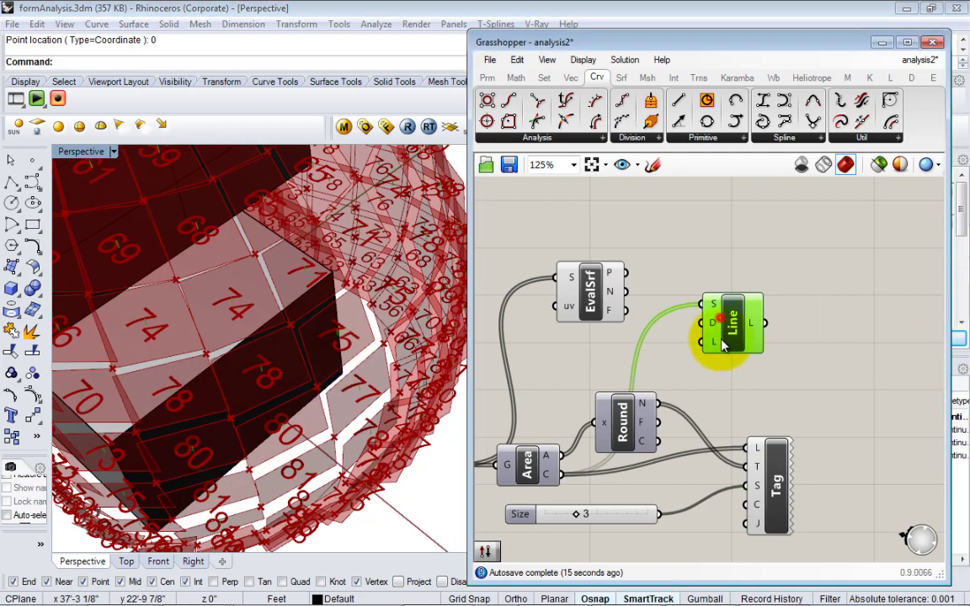
drag(625, 292, 697, 339)
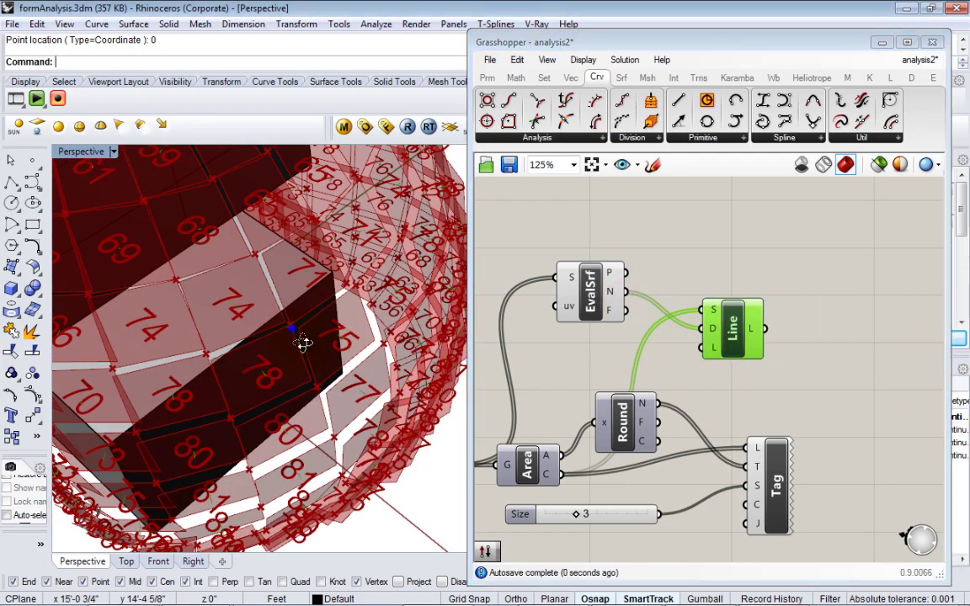
right_drag(303, 342, 354, 290)
Step: Add a number slider set to 10.0 between Evaluate Surface and Round and connect it to Line SDL's length input (L)
drag(742, 347, 761, 352)
double_click(633, 356)
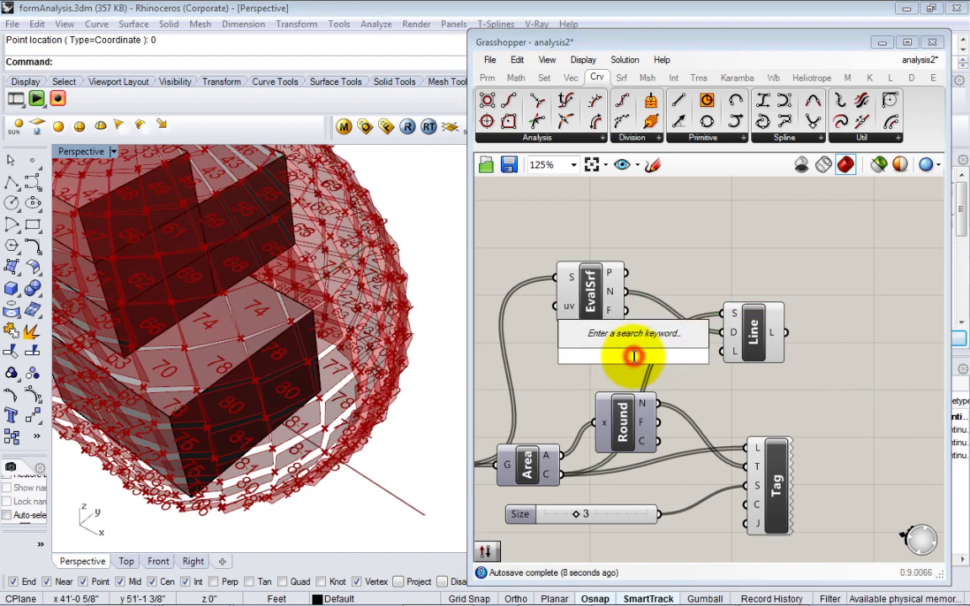
text(12)
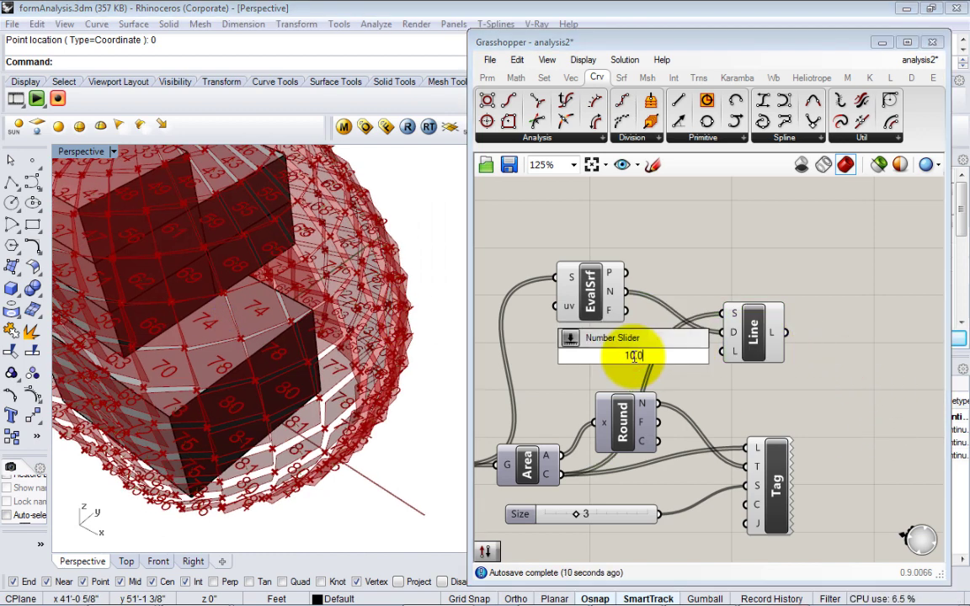
key(Return)
drag(672, 354, 721, 351)
right_drag(303, 396, 349, 395)
click(648, 360)
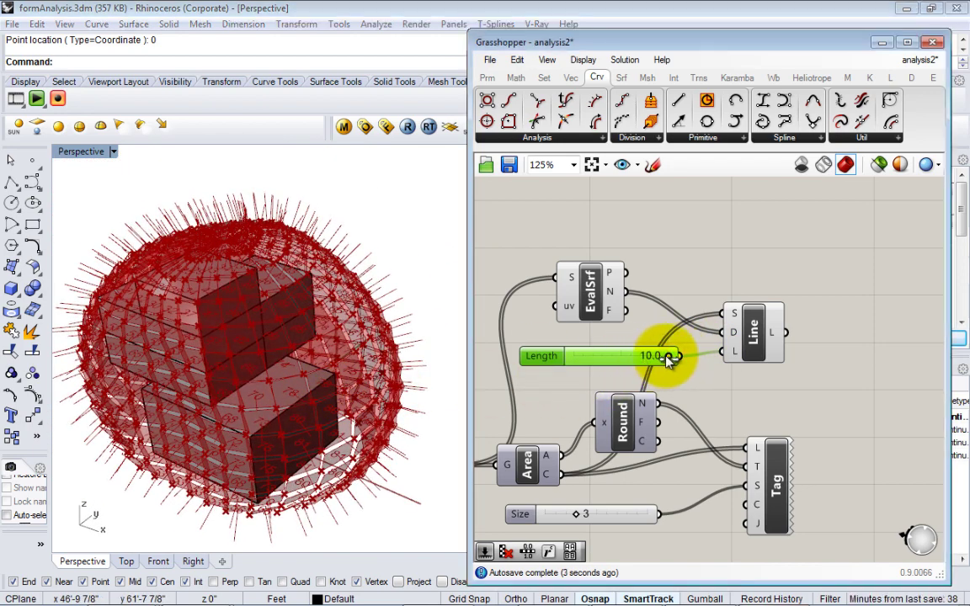
drag(672, 354, 703, 363)
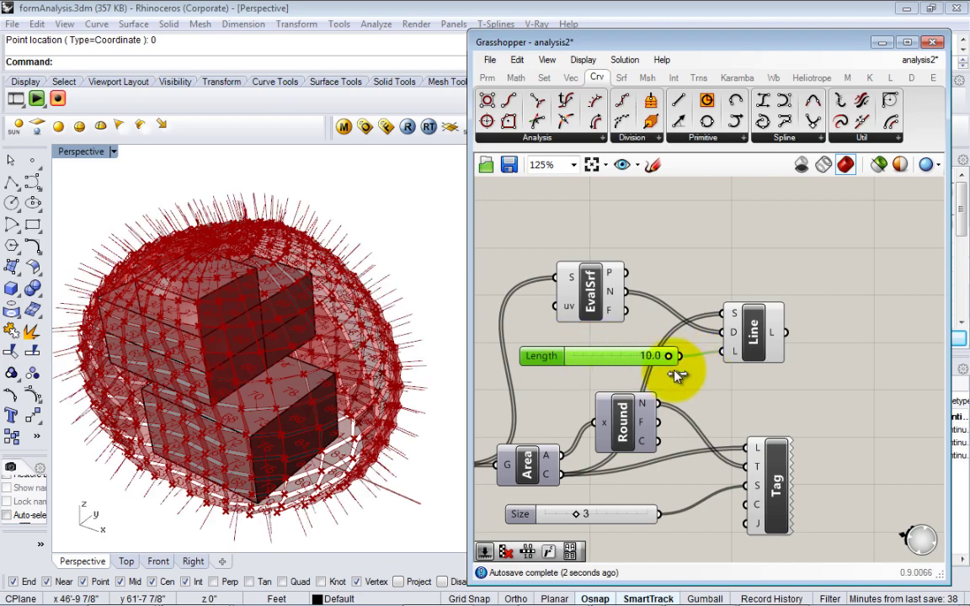
Step: Reposition Line SDL and its Length slider slightly higher, and move Tag and the Size slider farther from Area
right_drag(446, 392, 412, 387)
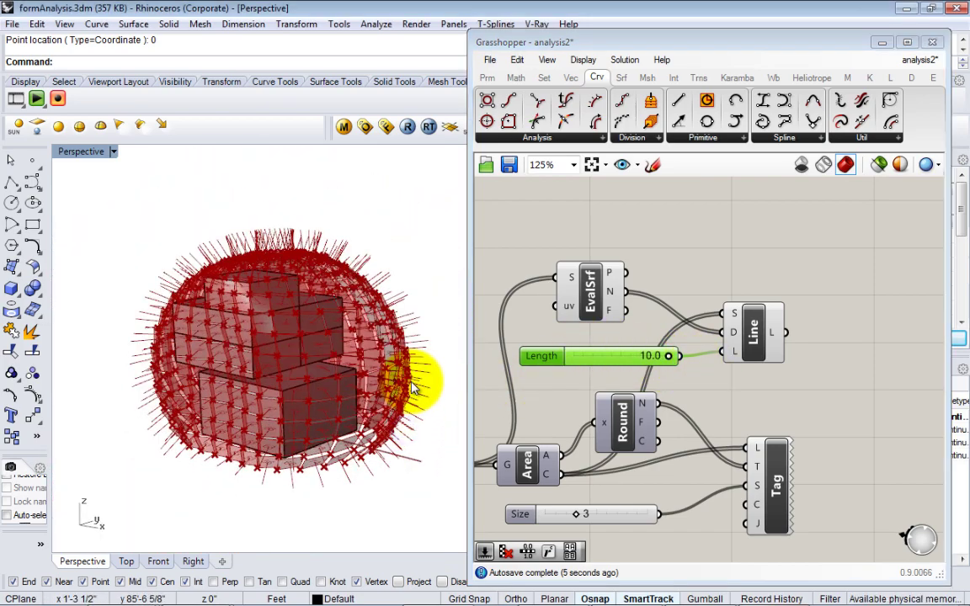
drag(749, 324, 756, 313)
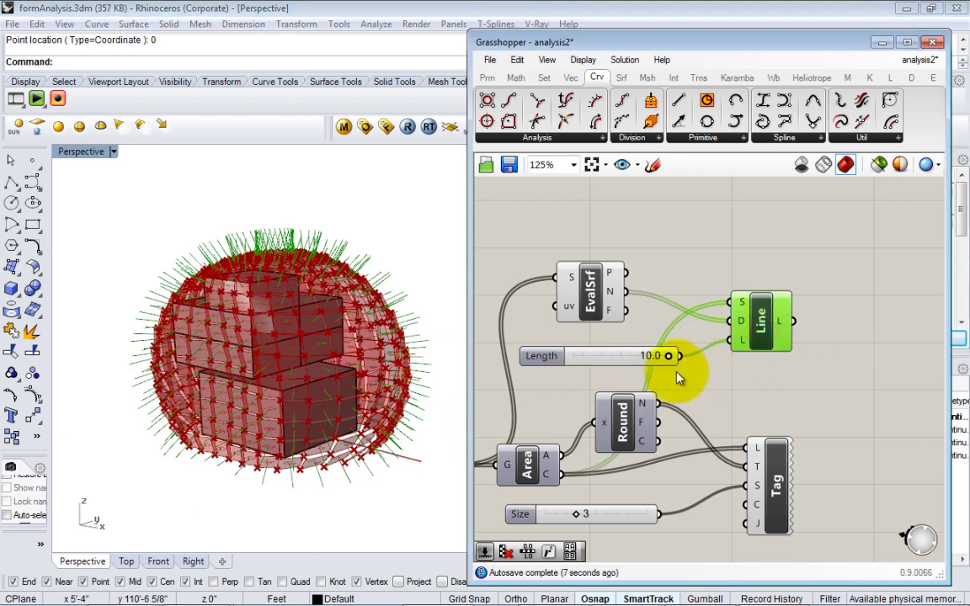
drag(619, 357, 640, 349)
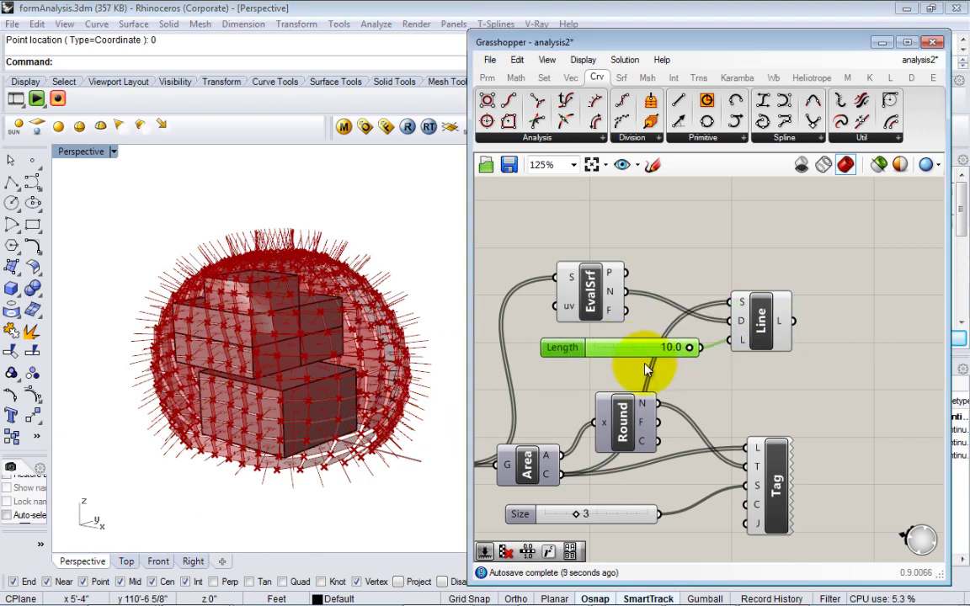
right_drag(727, 380, 664, 370)
click(682, 386)
right_drag(267, 392, 545, 411)
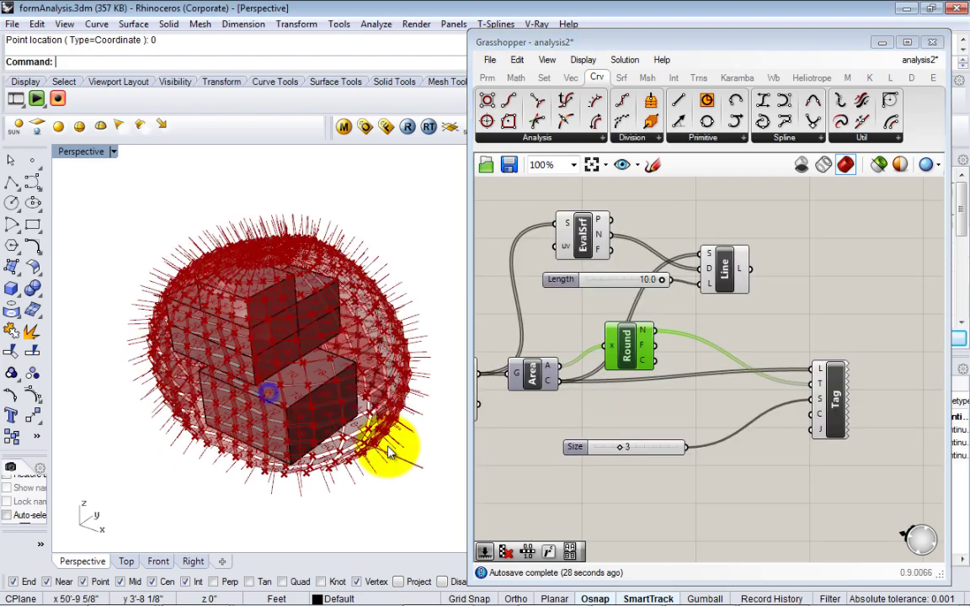
scroll(378, 471, up, 4)
shift+right_drag(395, 412, 743, 336)
Step: Move the Round component closer to Tag and check Evaluate Surface's Frame (F) and Normal (N) outputs
mouse_move(595, 271)
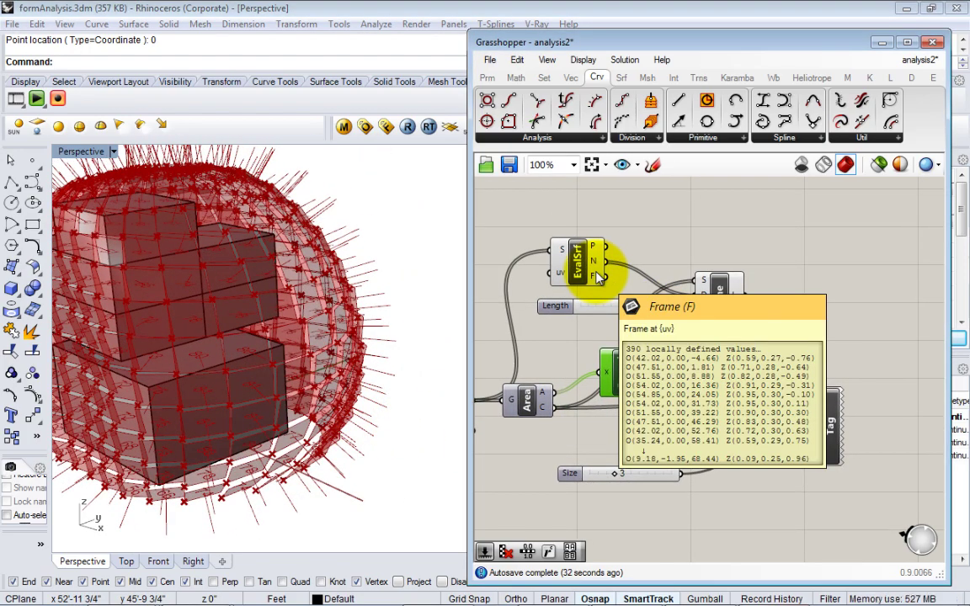
mouse_move(314, 439)
right_down()
mouse_move(331, 403)
mouse_move(323, 443)
right_up()
right_drag(628, 442, 659, 457)
drag(658, 398, 734, 402)
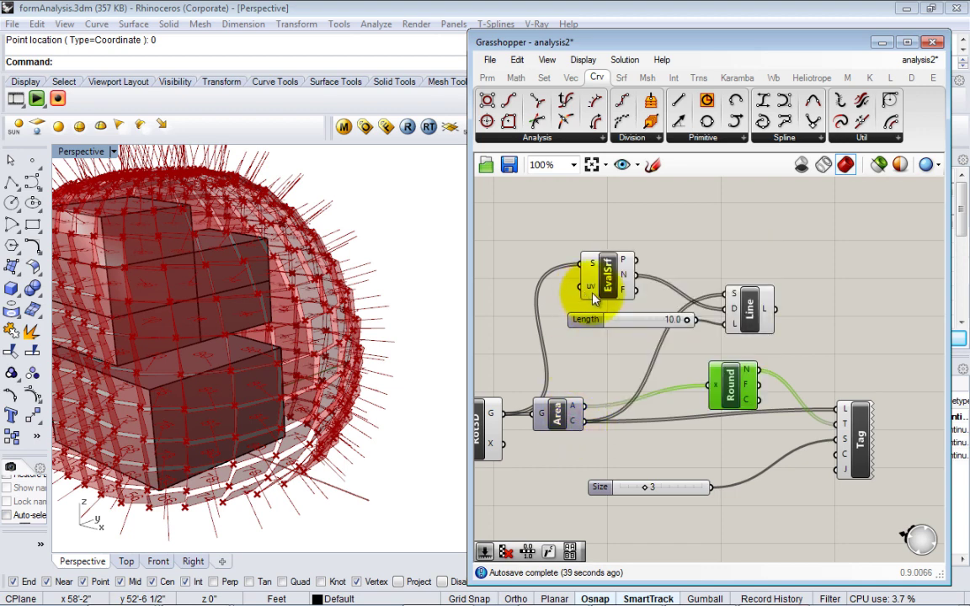
mouse_move(634, 283)
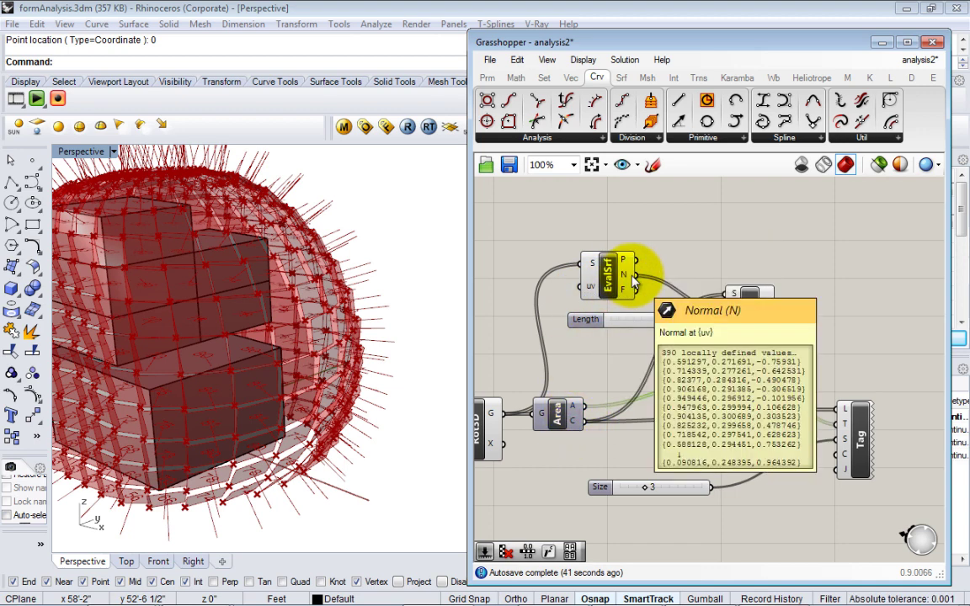
Step: Place a Move component below Area, shifting the Size slider down, and connect Area's centroid output (C) to Move's geometry input (G)
click(698, 79)
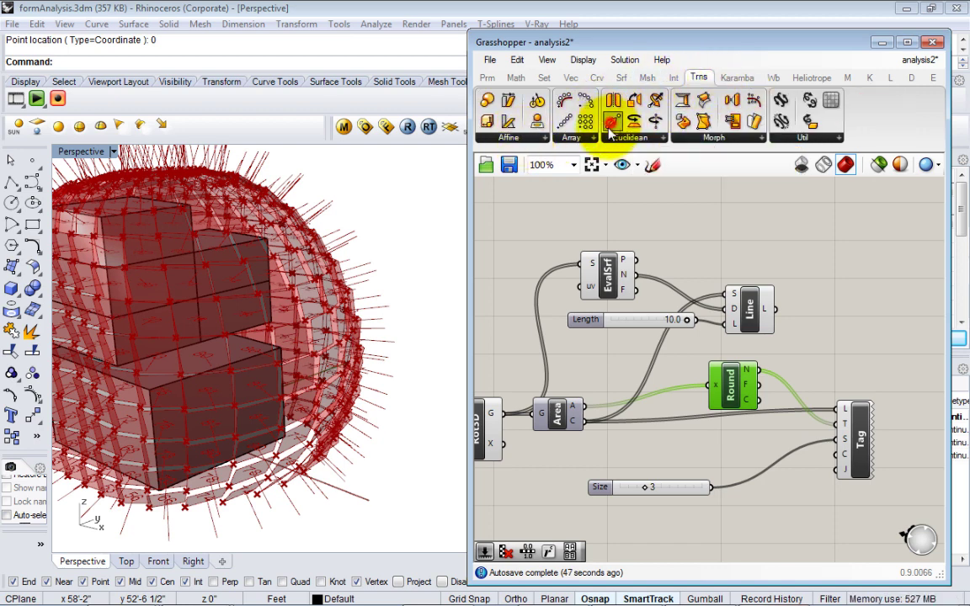
drag(612, 126, 622, 199)
click(652, 441)
drag(669, 486, 669, 551)
drag(655, 445, 655, 462)
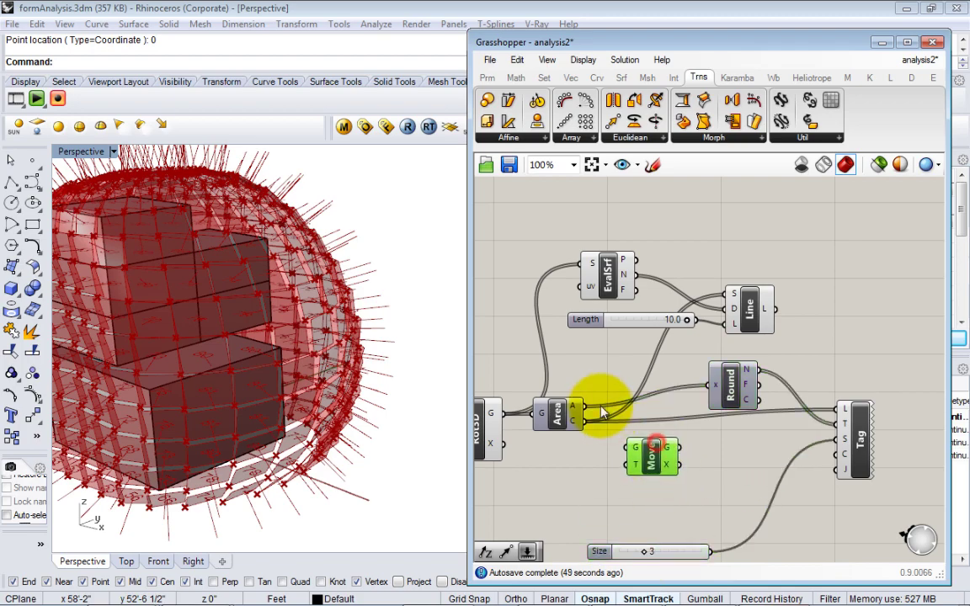
drag(591, 431, 638, 458)
right_drag(116, 347, 228, 330)
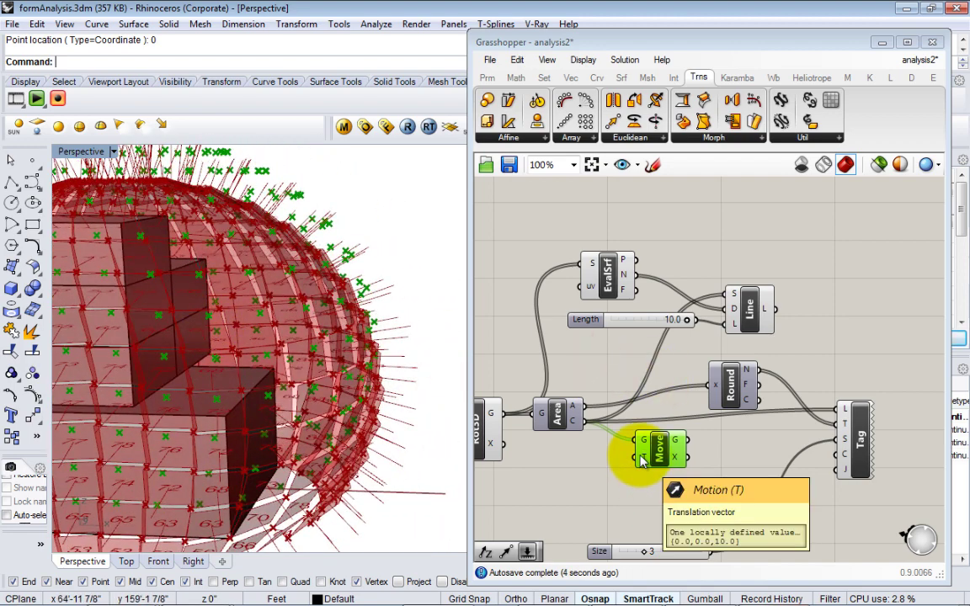
Step: Connect Evaluate Surface's Normal output (N) to Move's motion input (T) and inspect the moved points on the panels
drag(640, 459, 661, 469)
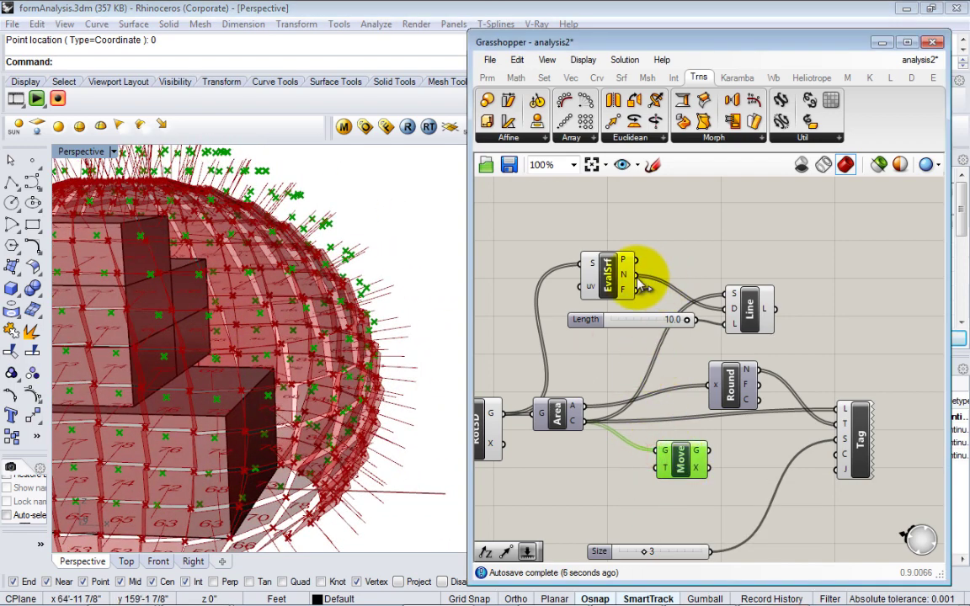
drag(640, 286, 644, 410)
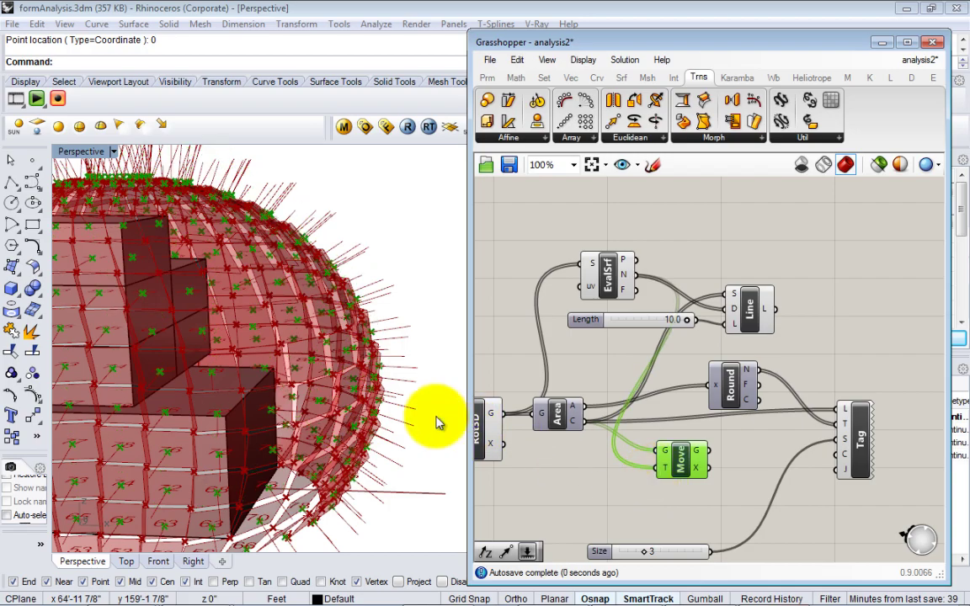
scroll(429, 415, up, 8)
scroll(443, 318, up, 2)
mouse_move(427, 387)
right_down()
mouse_move(443, 318)
mouse_move(432, 309)
mouse_move(371, 338)
mouse_move(406, 373)
mouse_move(434, 371)
right_up()
scroll(416, 318, down, 5)
scroll(372, 338, down, 4)
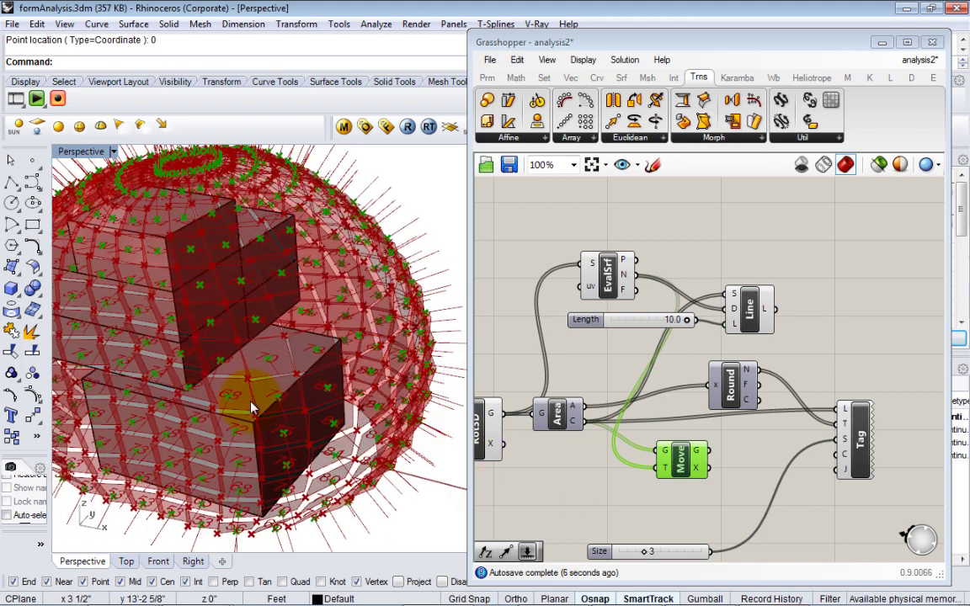
Step: Shift the Move component farther from Area and widen the Grasshopper window
drag(683, 463, 738, 465)
click(614, 274)
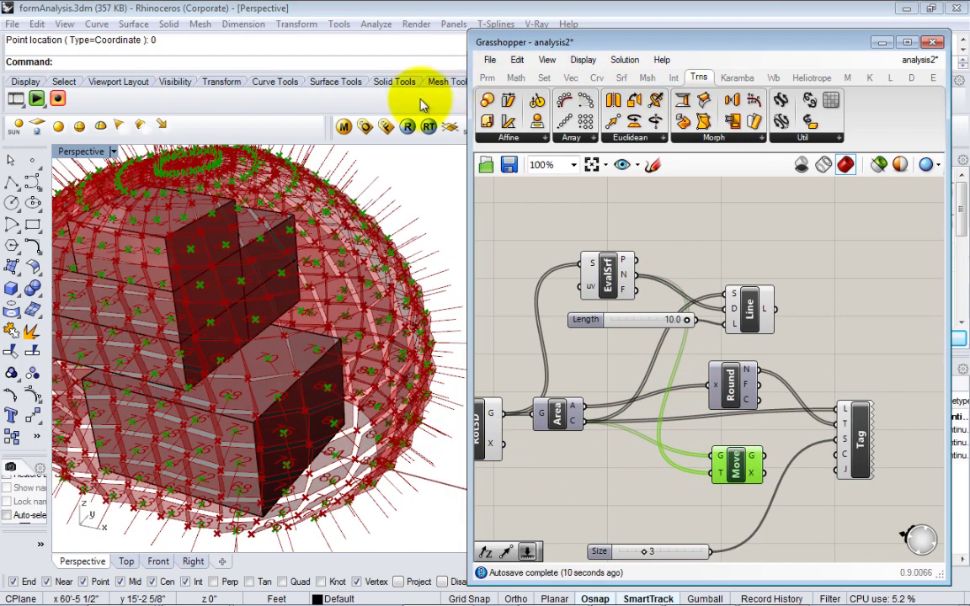
drag(469, 123, 393, 124)
Step: Check Evaluate Surface's Normal output (N) and place an Amplitude vector component on the canvas
click(492, 78)
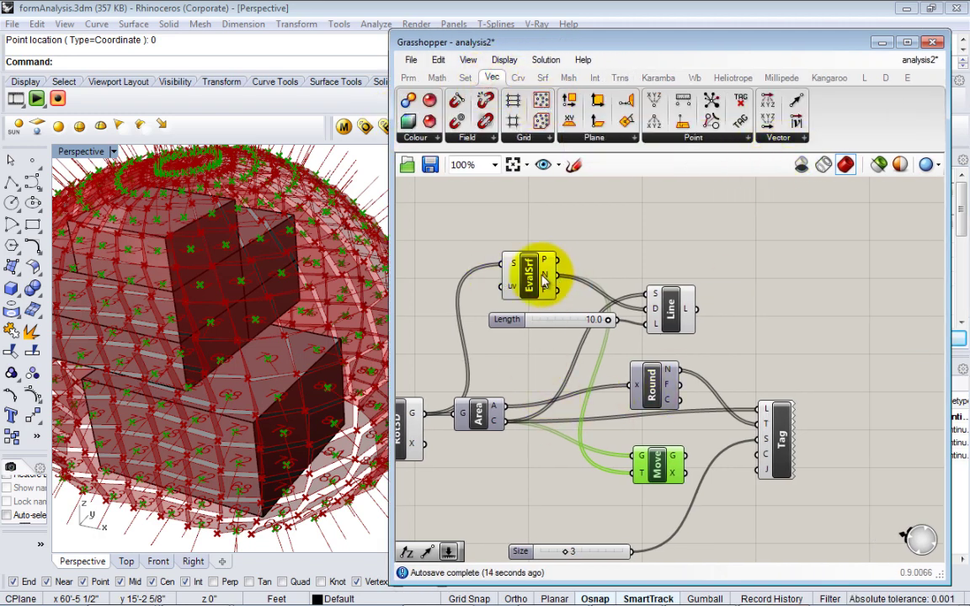
mouse_move(544, 283)
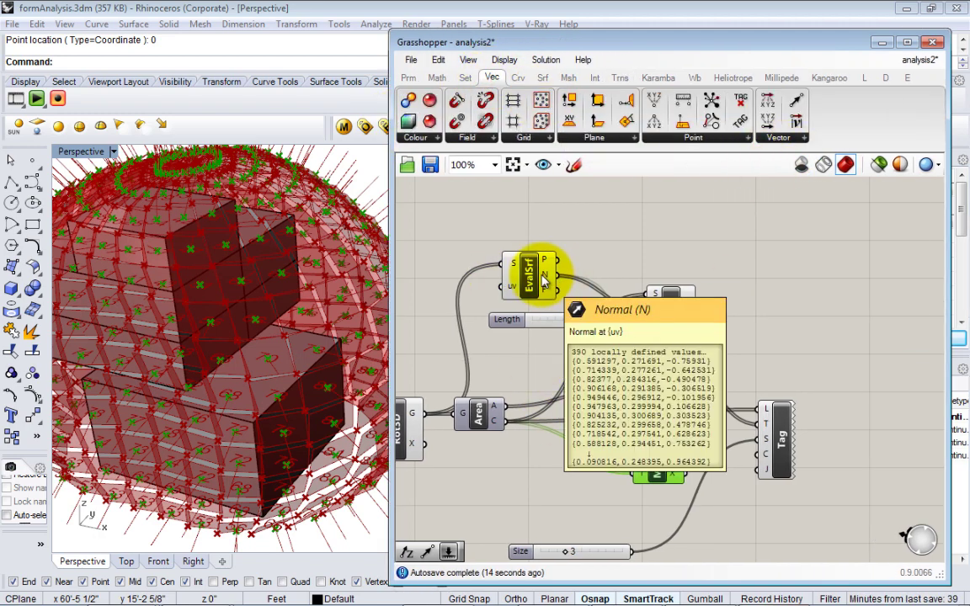
click(779, 139)
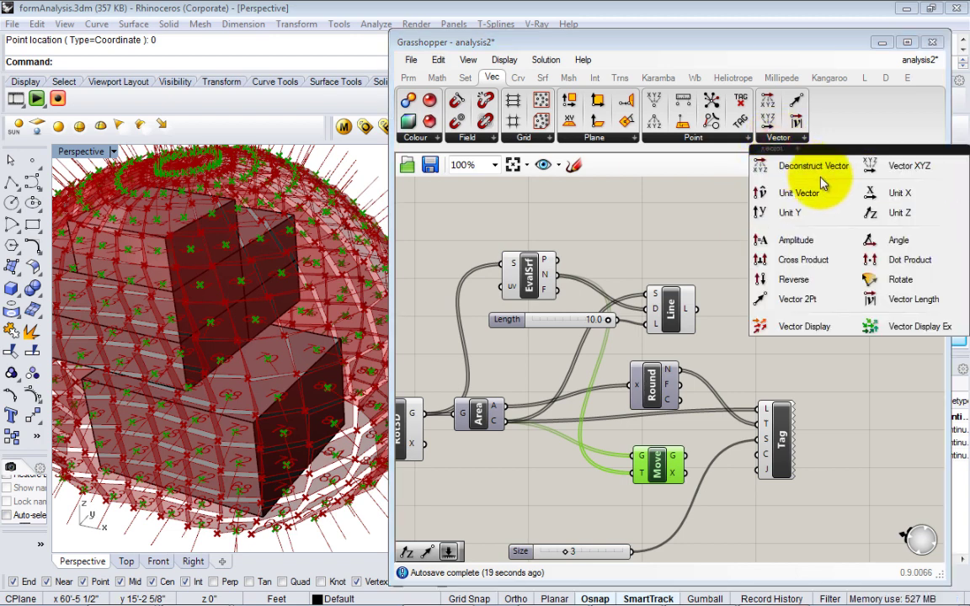
click(730, 200)
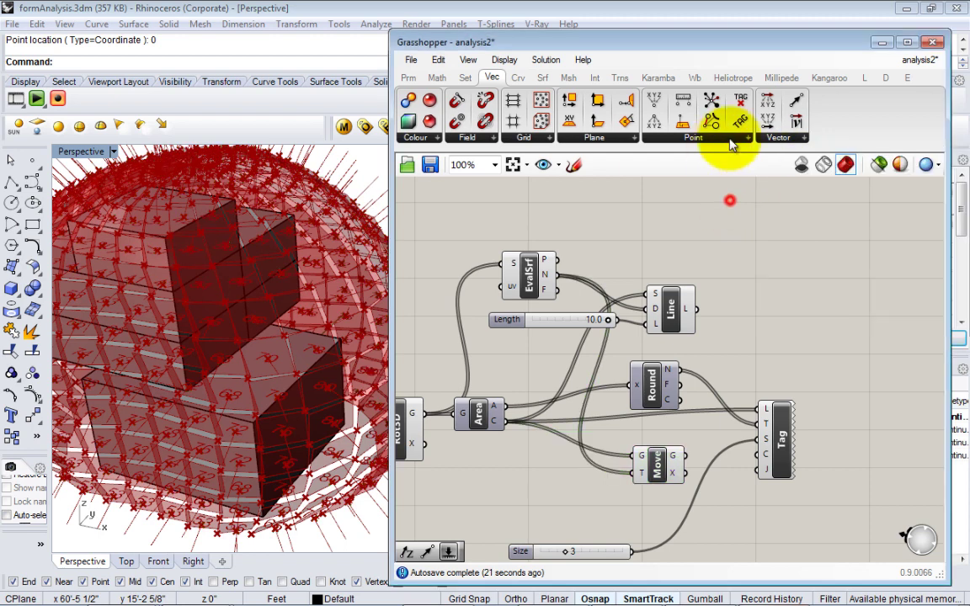
click(781, 141)
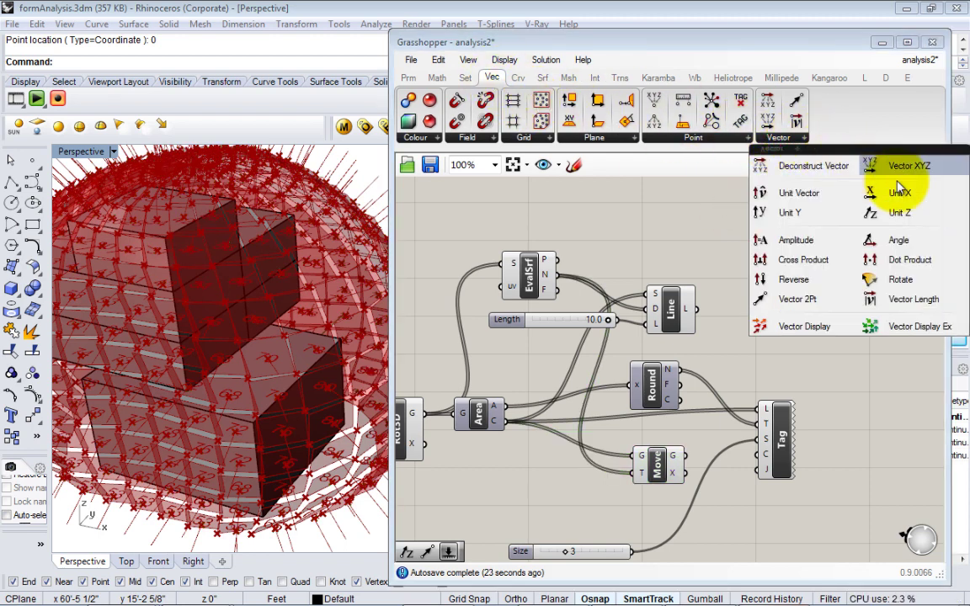
double_click(630, 220)
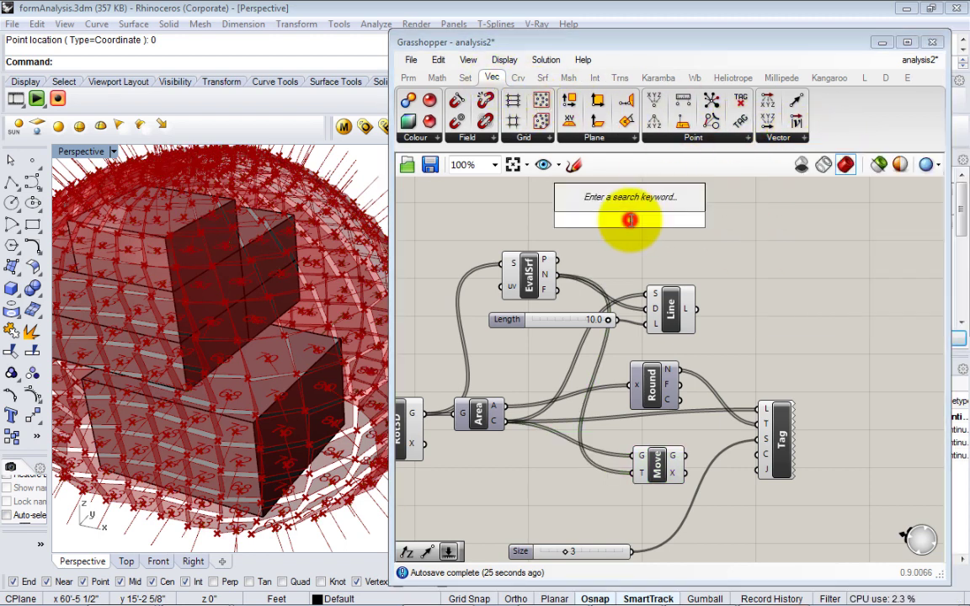
text(amp)
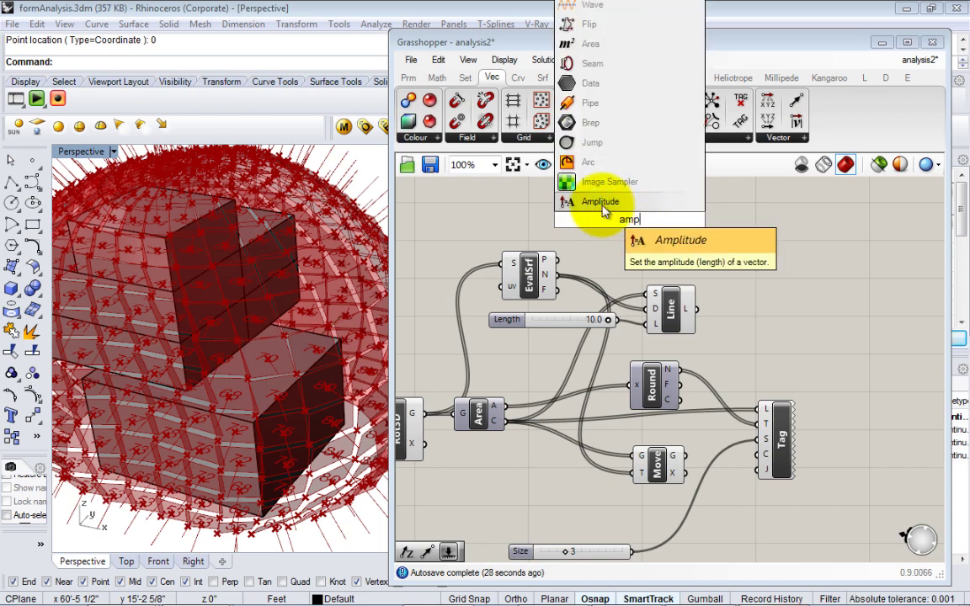
click(604, 206)
Step: Make room for Amplitude beside Area, connecting Evaluate Surface's Normal (N) to its vector input (V) and the Length slider to its amplitude input (A)
drag(612, 220, 571, 383)
drag(823, 528, 666, 300)
drag(673, 313, 764, 336)
drag(573, 373, 598, 371)
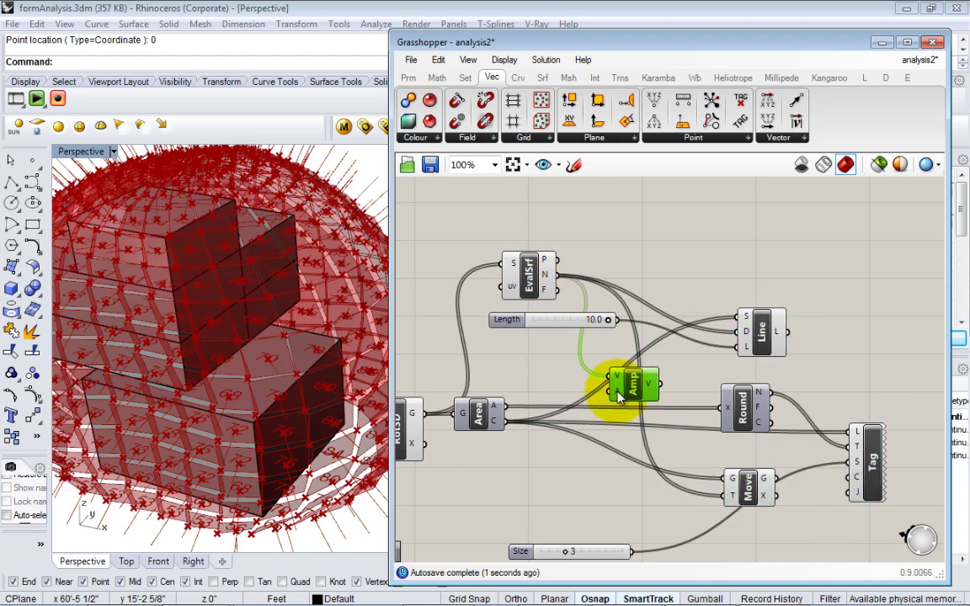
drag(619, 389, 608, 320)
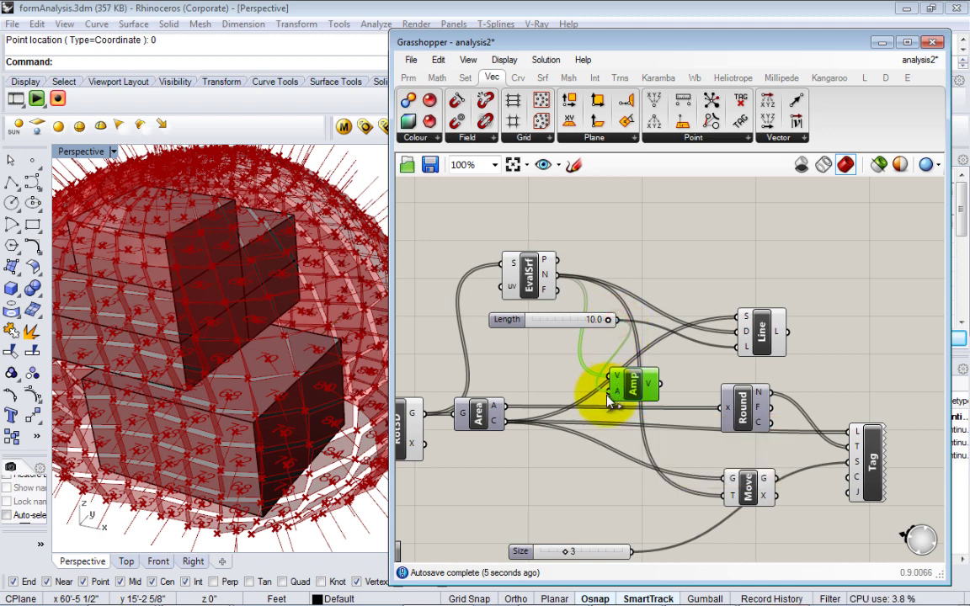
Step: Move the Amplitude slider away from the Amplitude component and connect that component's vector output (V) to Move's motion input (T)
drag(574, 321, 475, 337)
mouse_move(552, 280)
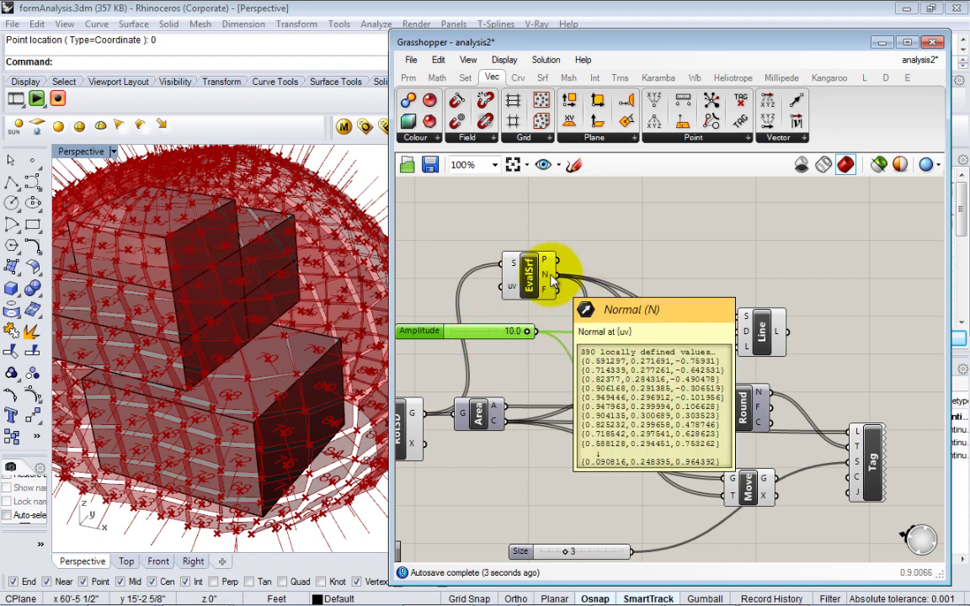
right_drag(576, 361, 495, 345)
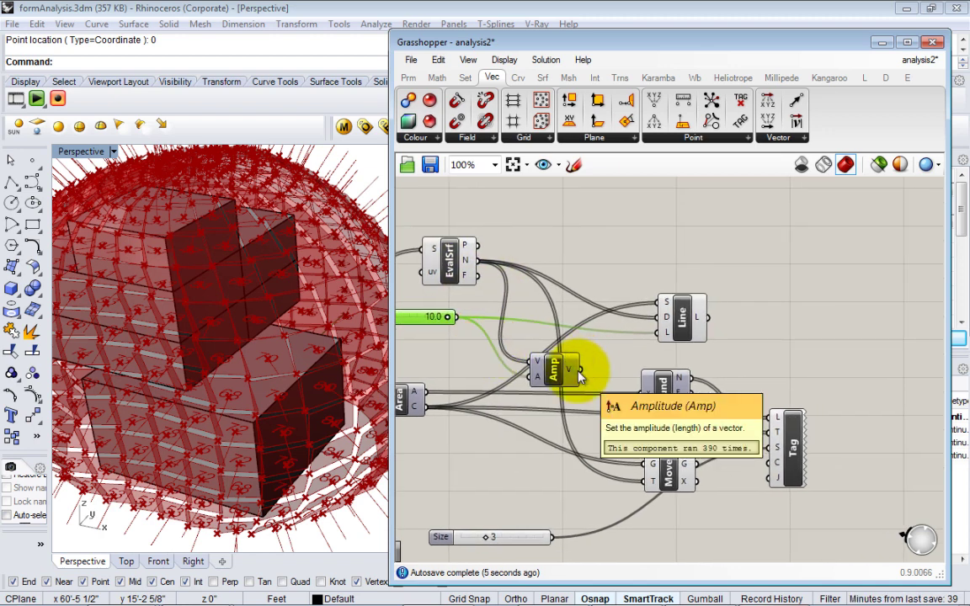
drag(579, 370, 675, 478)
Step: Check the moved points against the ends of the normal lines and set the Amplitude slider to 8.8
shift+right_drag(325, 339, 262, 313)
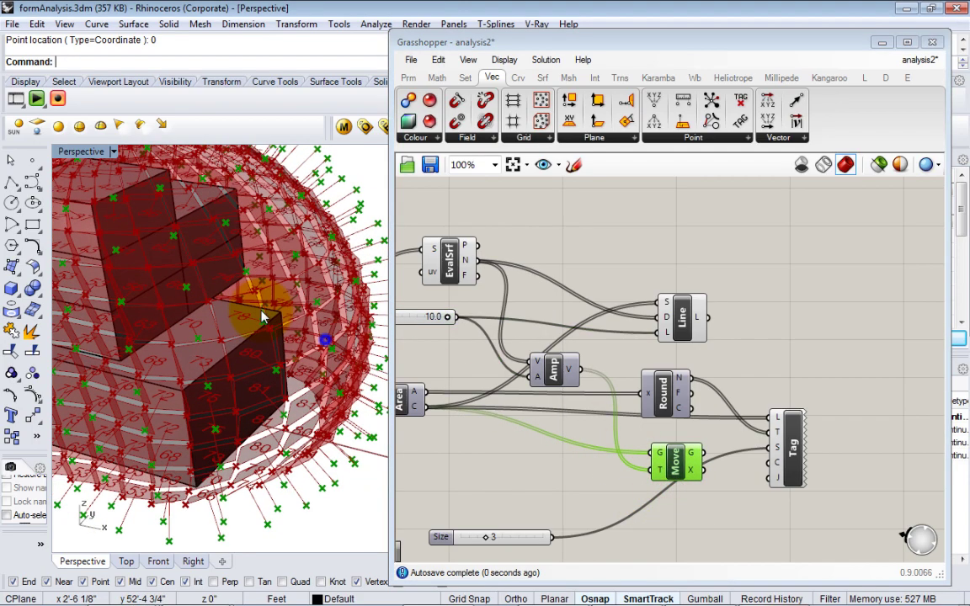
scroll(262, 316, down, 3)
shift+right_drag(313, 397, 193, 388)
scroll(261, 392, up, 6)
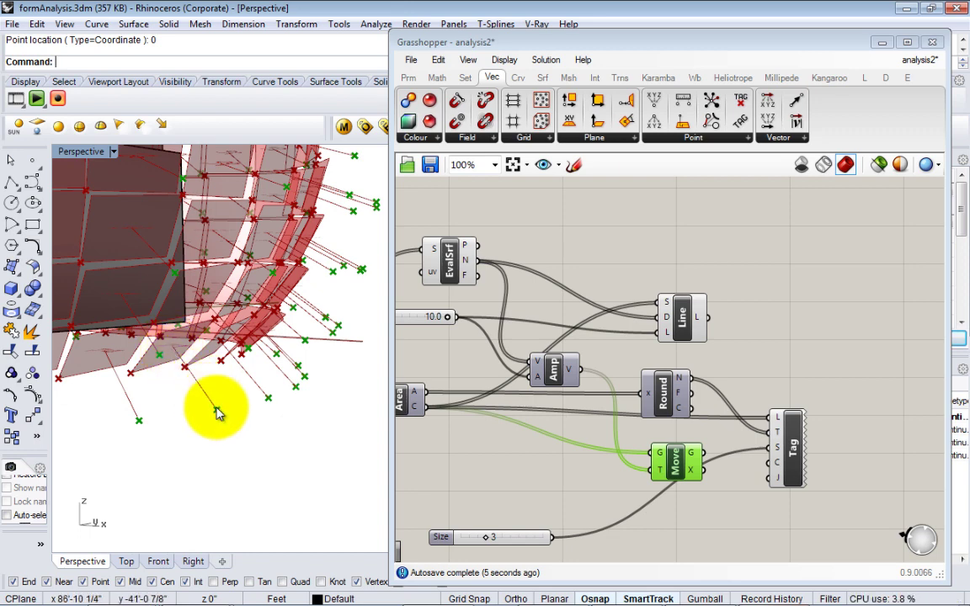
right_drag(216, 409, 238, 410)
right_drag(511, 375, 548, 378)
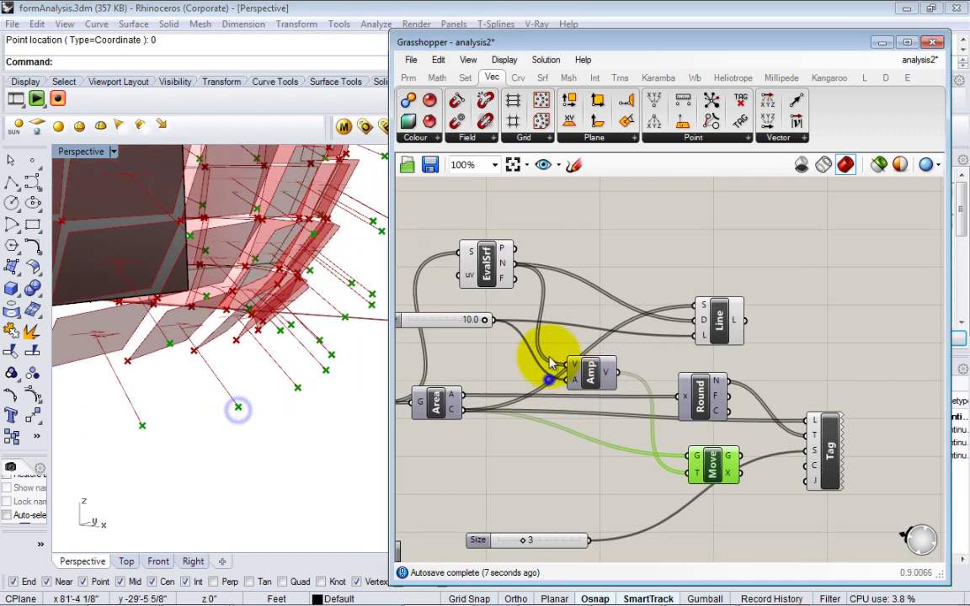
mouse_move(484, 320)
mouse_down()
mouse_move(440, 322)
mouse_move(474, 321)
mouse_up()
Step: Reposition the Amplitude component slightly and connect Move's geometry output (G) to Tag's location input (L), checking the offset labels
drag(586, 377, 590, 368)
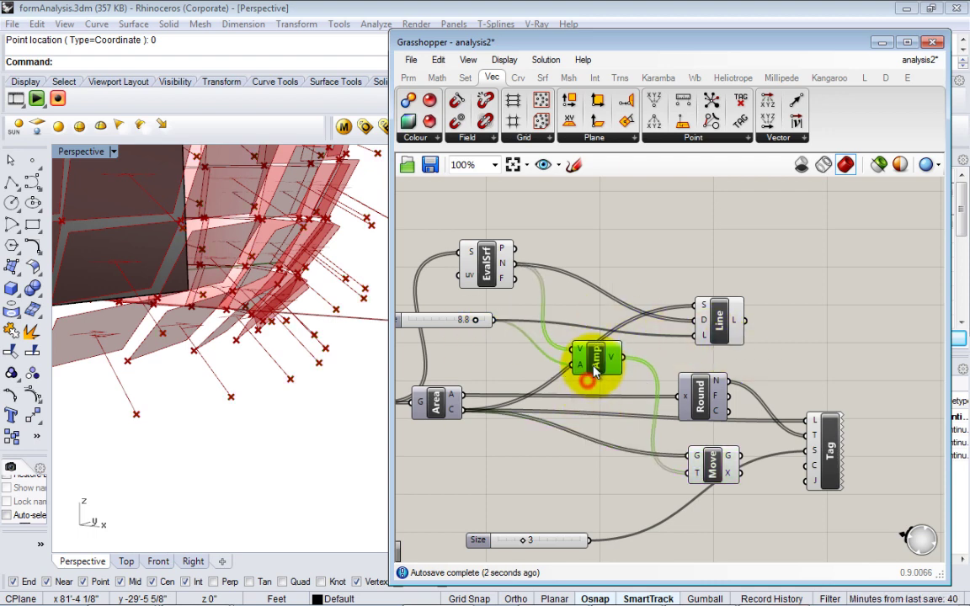
drag(711, 463, 813, 431)
right_drag(281, 402, 293, 500)
scroll(340, 482, down, 5)
scroll(337, 474, up, 5)
right_drag(335, 469, 316, 474)
scroll(328, 471, up, 4)
Step: Hide the previews of Evaluate Surface, Line, Amplitude, Round and Move so only the panels and area tags display
drag(803, 253, 440, 394)
middle_click(714, 255)
click(771, 217)
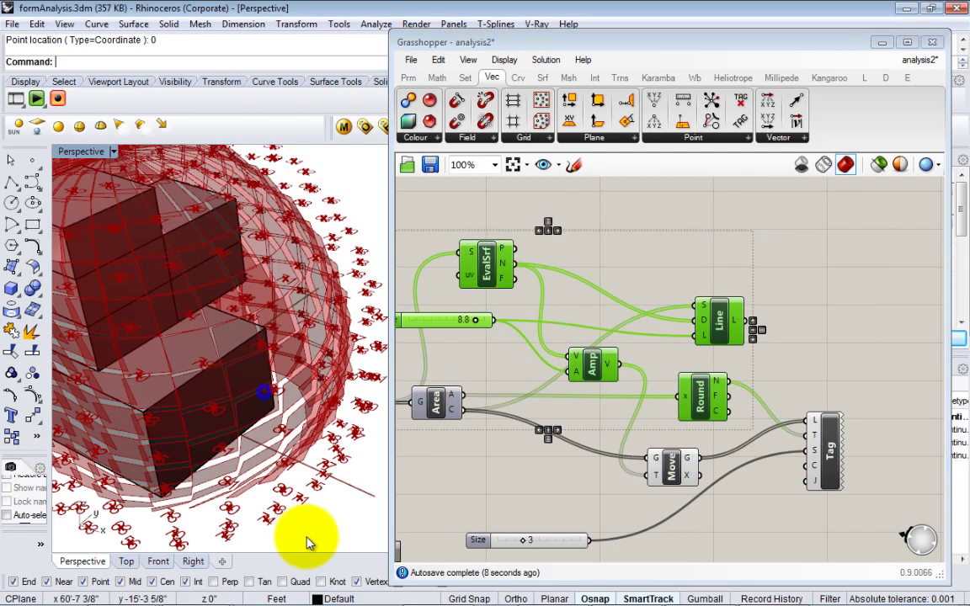
right_click(674, 475)
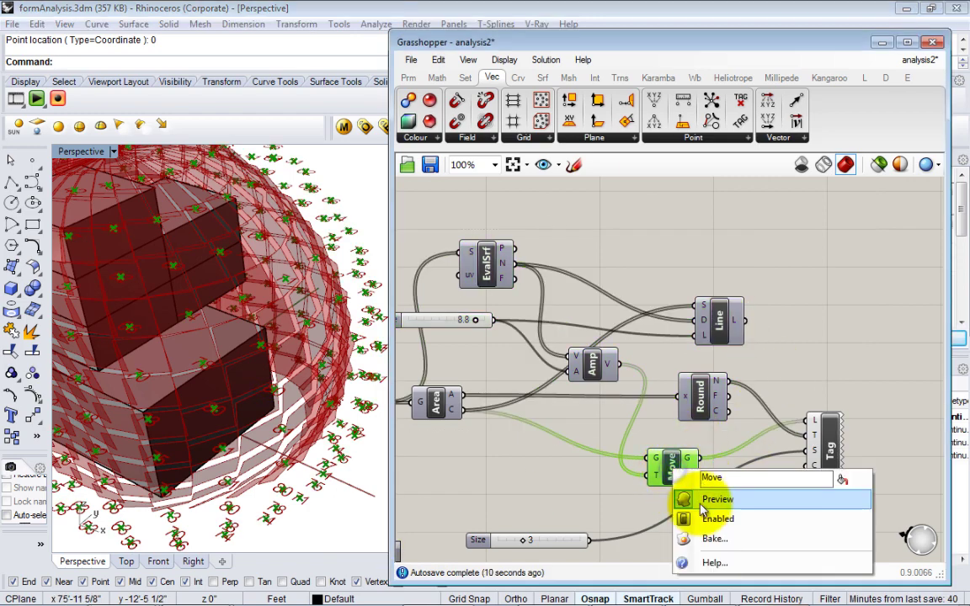
click(698, 498)
Step: Lower the Amplitude slider to bring the area tags closer to the panels and check their placement from several angles
right_drag(239, 456, 239, 427)
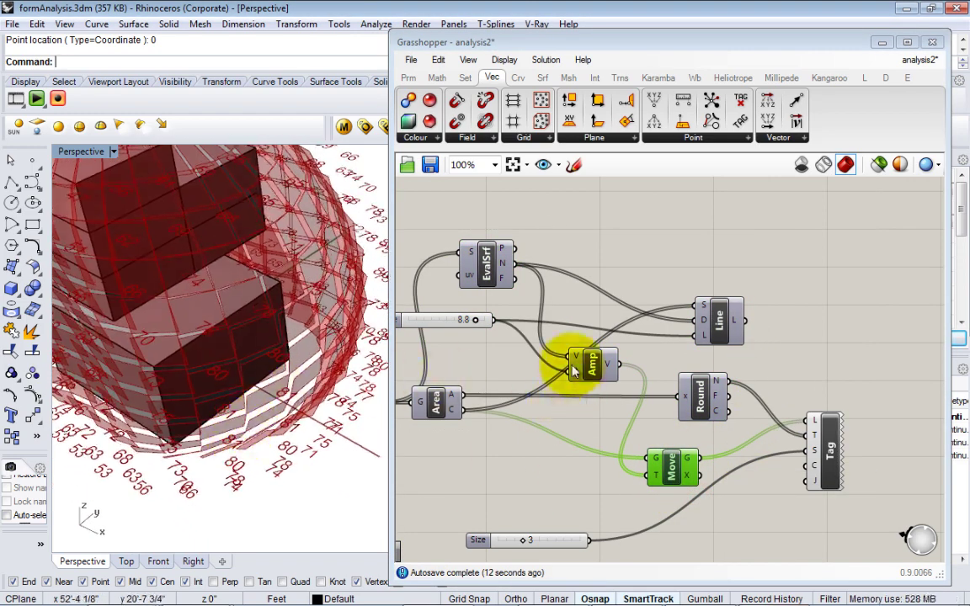
right_drag(464, 320, 552, 360)
drag(568, 361, 532, 363)
right_drag(290, 404, 260, 277)
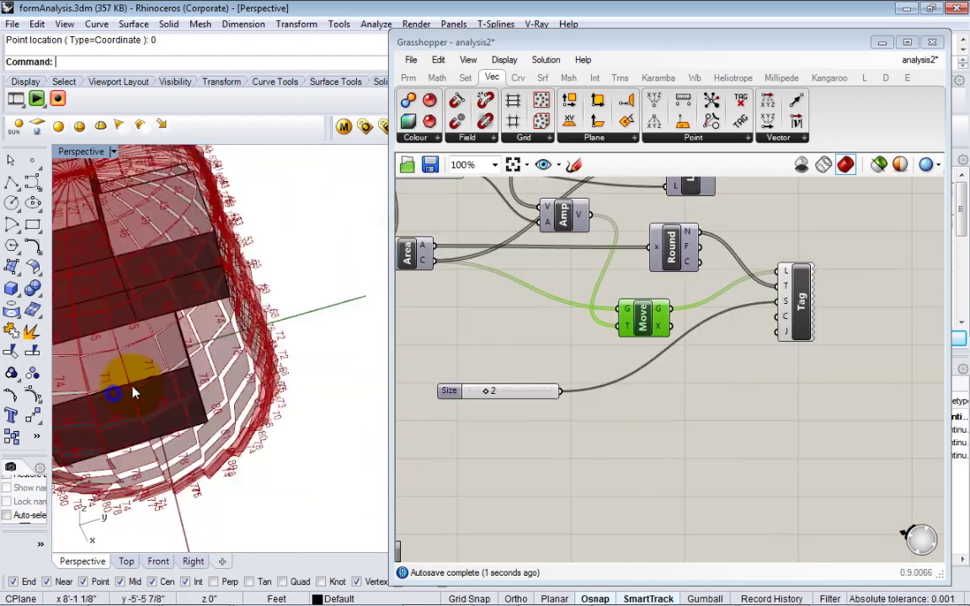
right_drag(132, 391, 334, 353)
Step: Set the Size slider to 3 and review the area tags around the whole panelled form
drag(488, 390, 496, 390)
scroll(221, 379, down, 2)
right_drag(214, 379, 192, 378)
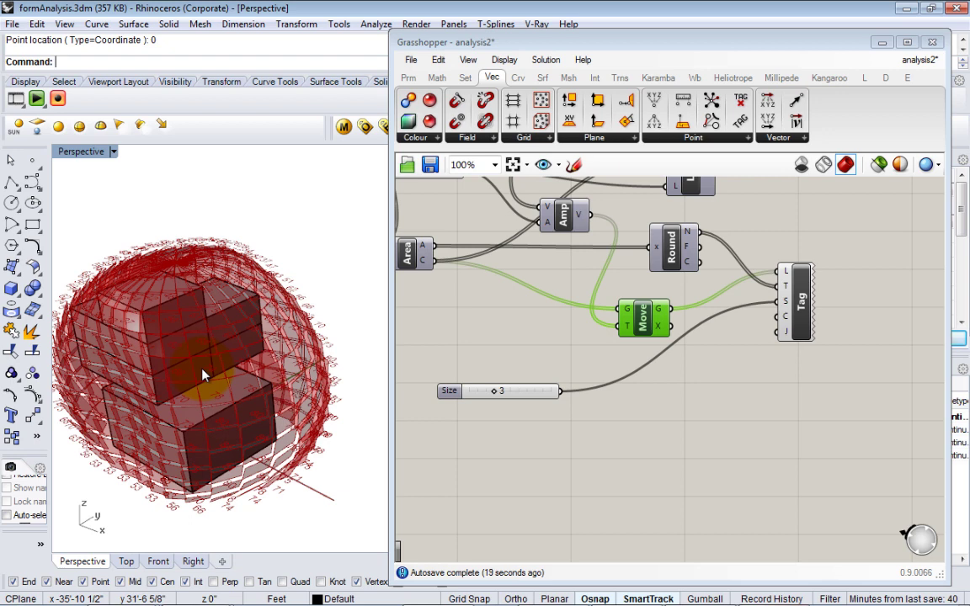
right_drag(301, 383, 328, 324)
Step: Turn the Grasshopper preview off to view the Rhino geometry alone, and restore the shaded preview
click(798, 301)
click(667, 427)
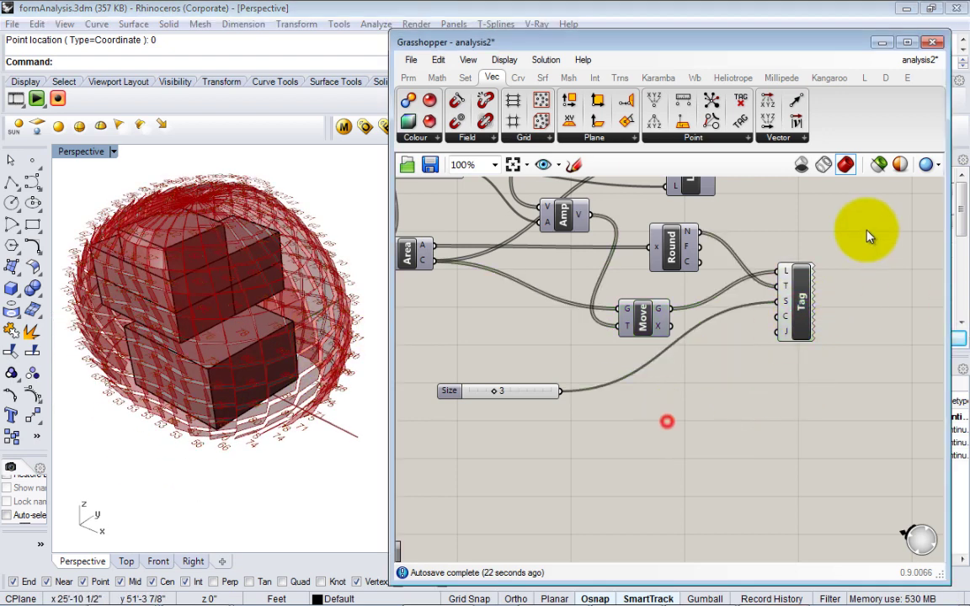
click(800, 164)
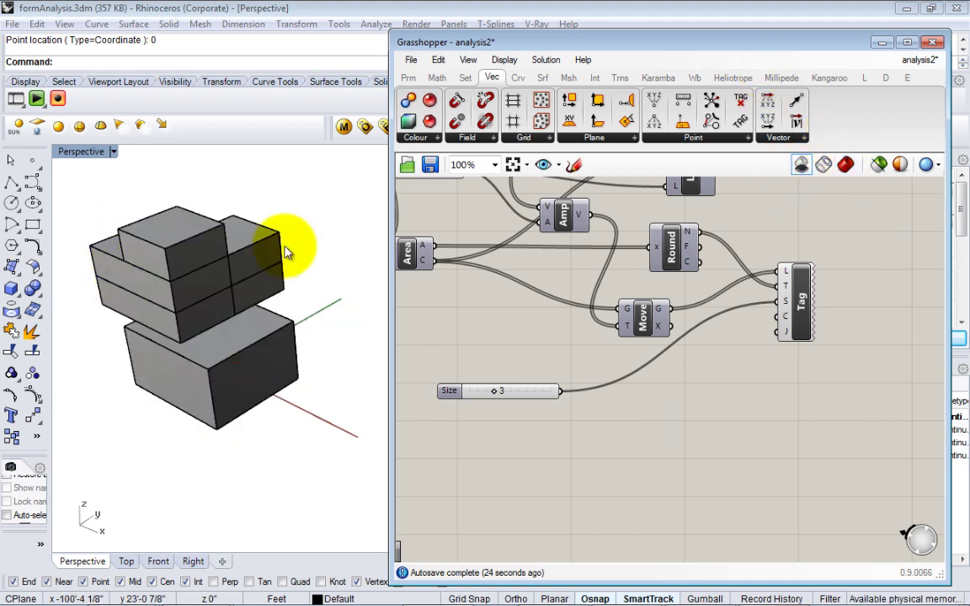
click(846, 168)
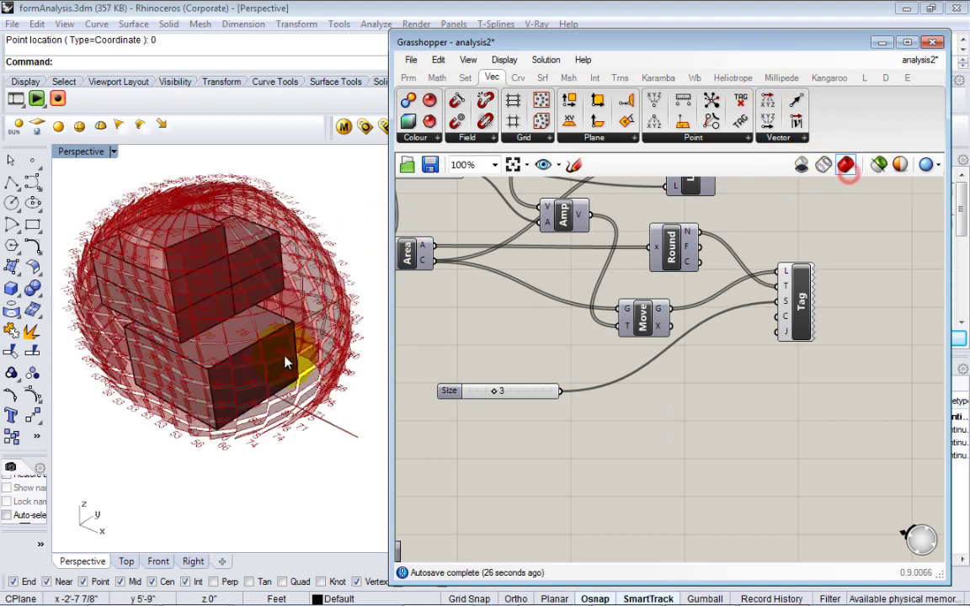
Step: Bake the Tag component's area labels into Rhino and turn off the Grasshopper preview
click(798, 324)
middle_click(760, 373)
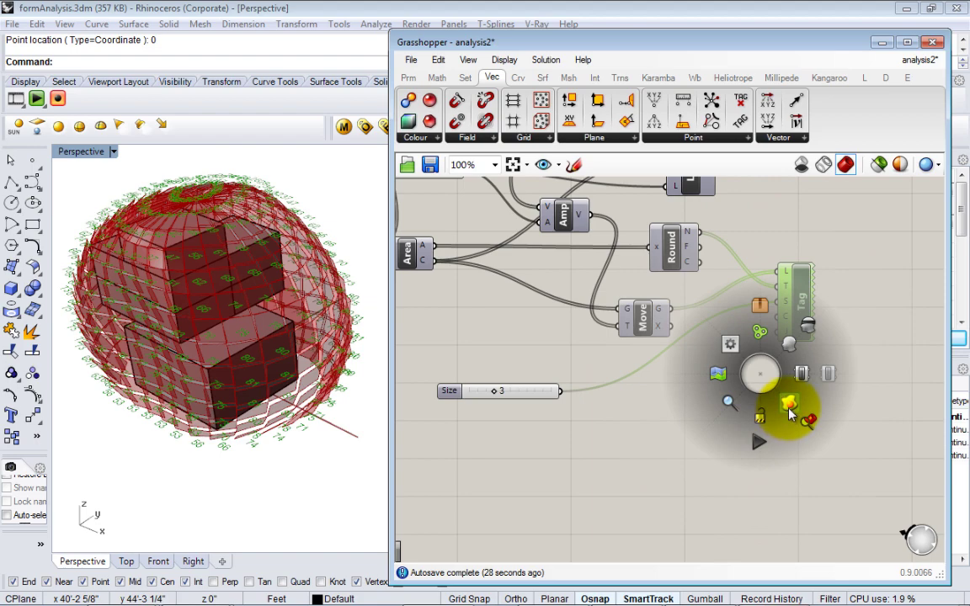
click(788, 408)
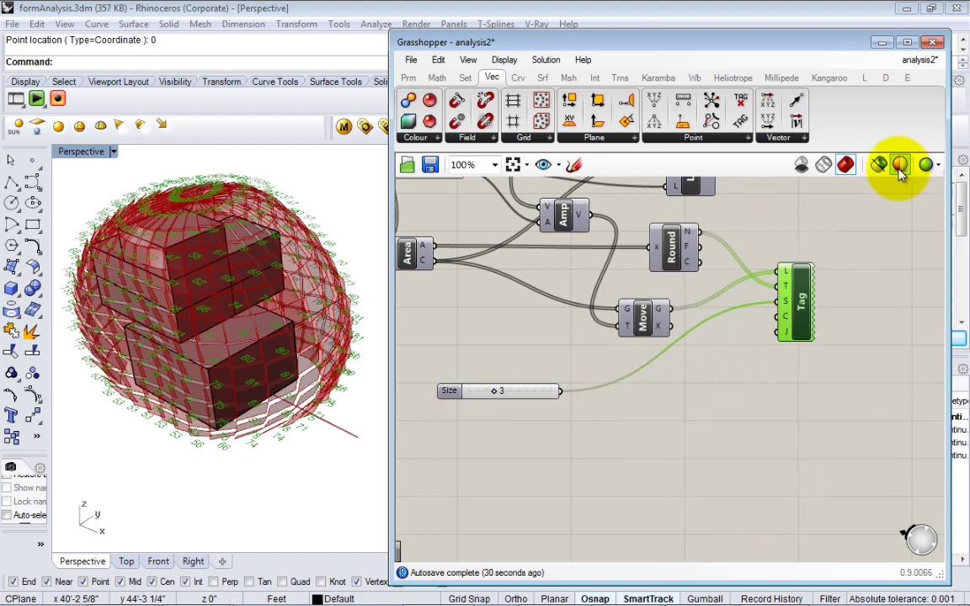
click(801, 164)
Step: Select one of the baked area labels near the boxes to check it as a Rhino text object
right_drag(305, 311, 289, 439)
scroll(296, 361, down, 3)
scroll(303, 362, up, 10)
click(311, 350)
scroll(322, 363, up, 4)
scroll(286, 438, down, 4)
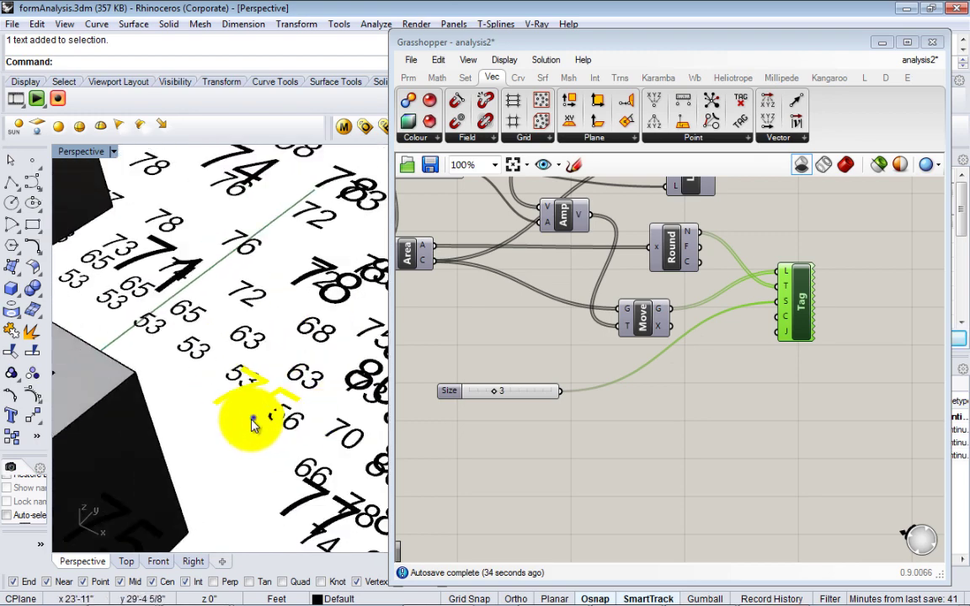
double_click(244, 434)
click(227, 493)
click(229, 494)
Step: Examine the baked area labels around the stacked boxes, both close up and as a whole
scroll(236, 497, down, 10)
scroll(244, 491, up, 3)
right_drag(265, 463, 298, 432)
scroll(314, 419, down, 5)
scroll(295, 368, up, 4)
scroll(300, 422, up, 4)
scroll(340, 405, down, 5)
scroll(333, 402, up, 6)
right_drag(331, 400, 330, 357)
scroll(317, 395, down, 2)
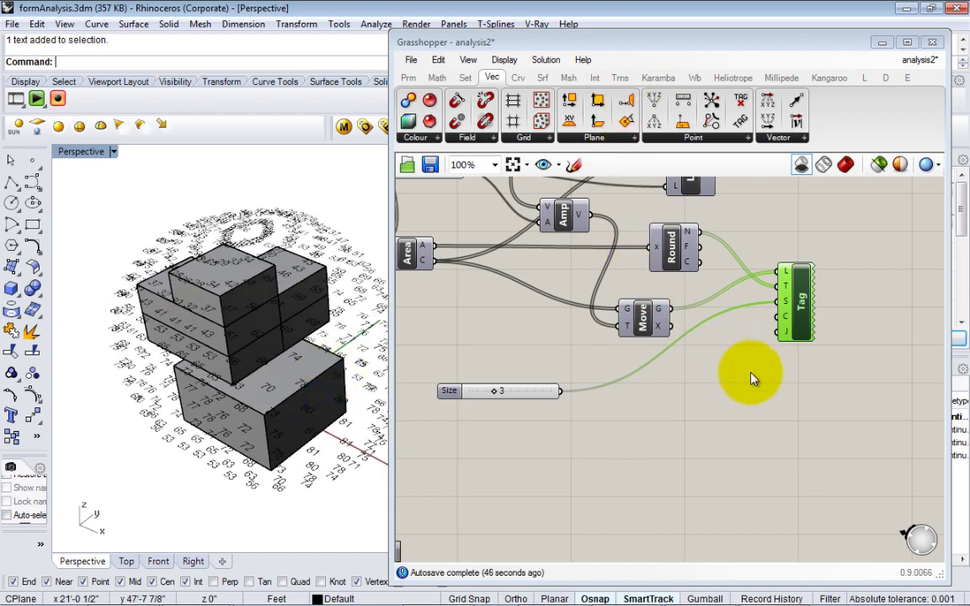